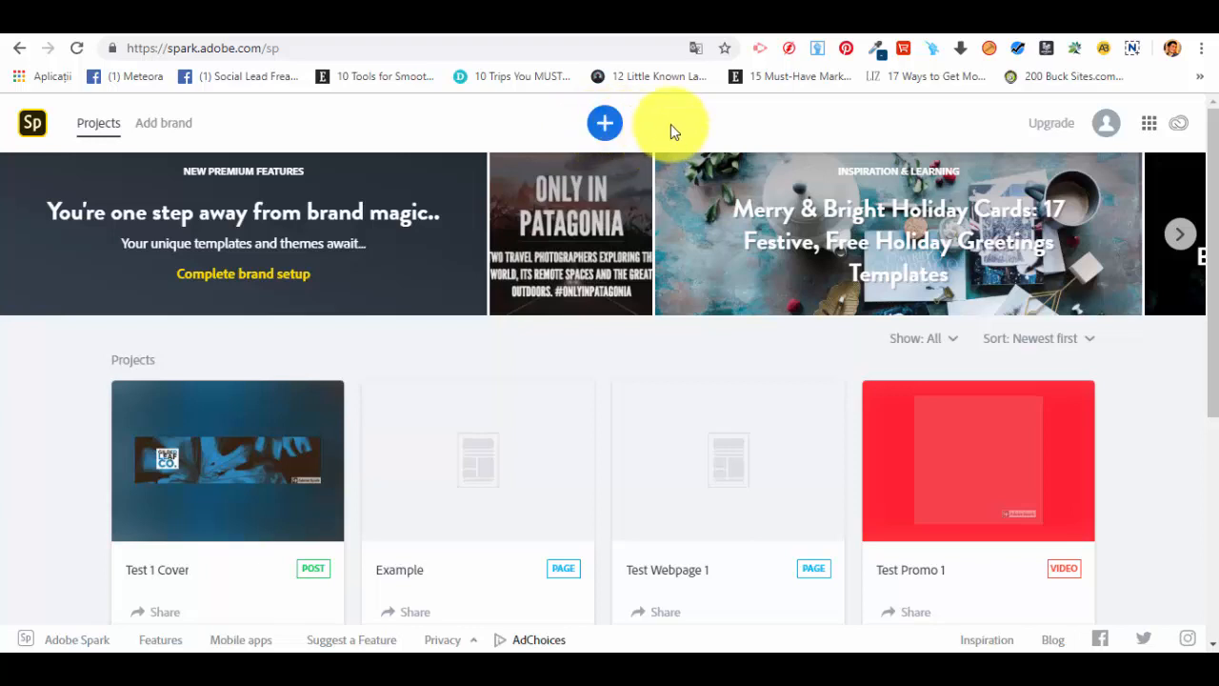
# Step: Start a new project and browse the graphic and all template categories
pyautogui.click(608, 131)
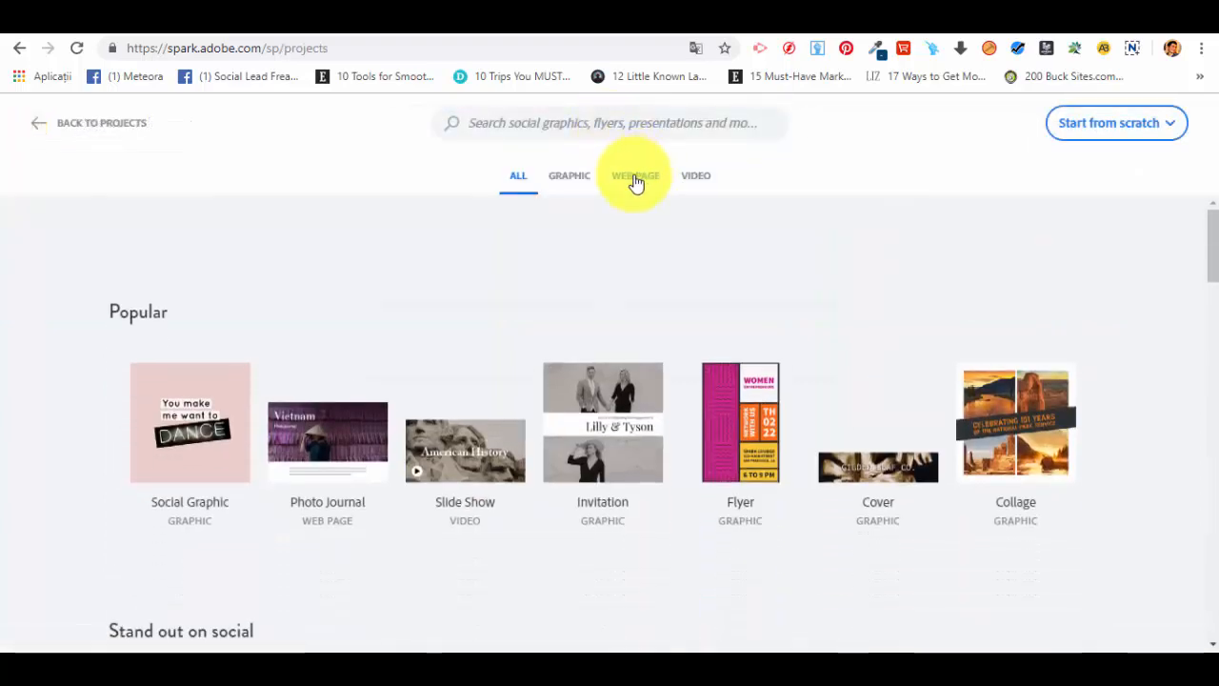
pyautogui.click(572, 191)
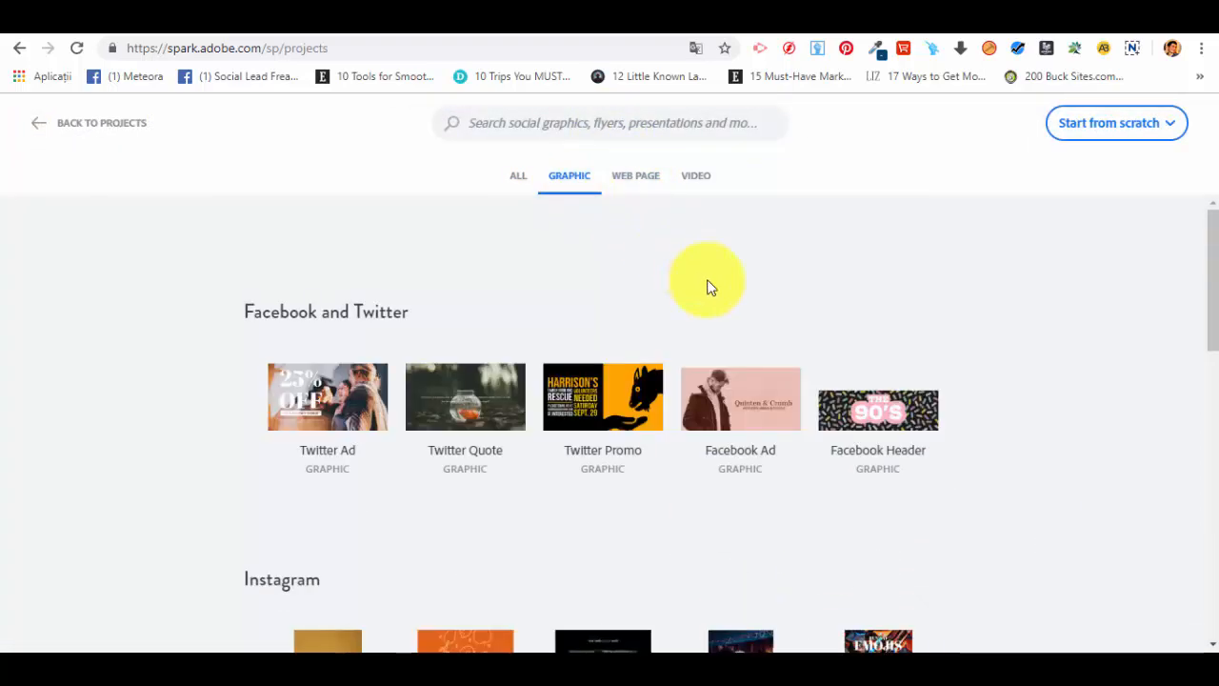
pyautogui.scroll(-4, 707, 286)
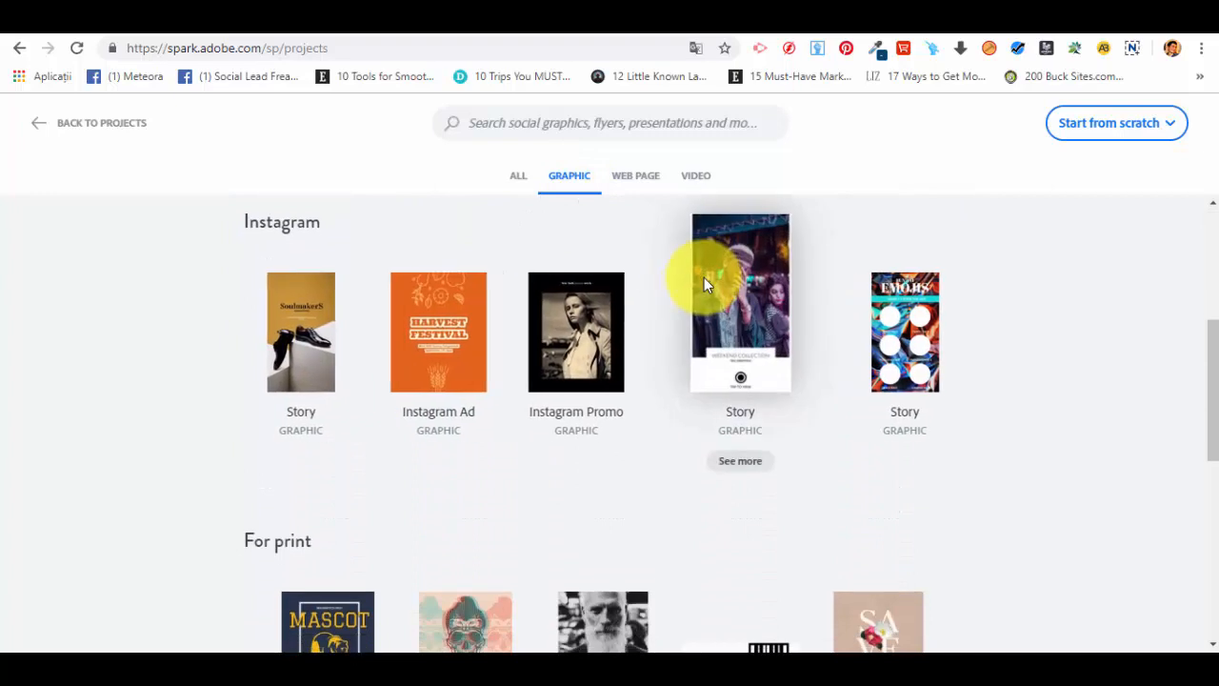
pyautogui.scroll(-6, 704, 284)
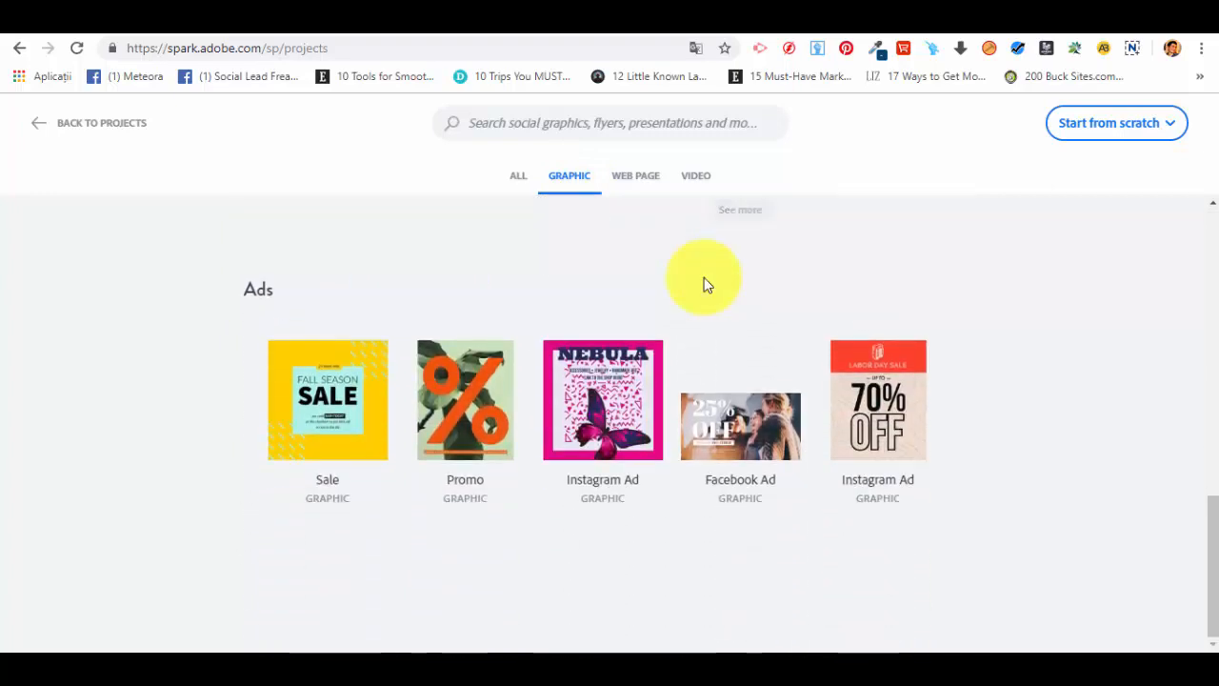
pyautogui.scroll(2, 694, 281)
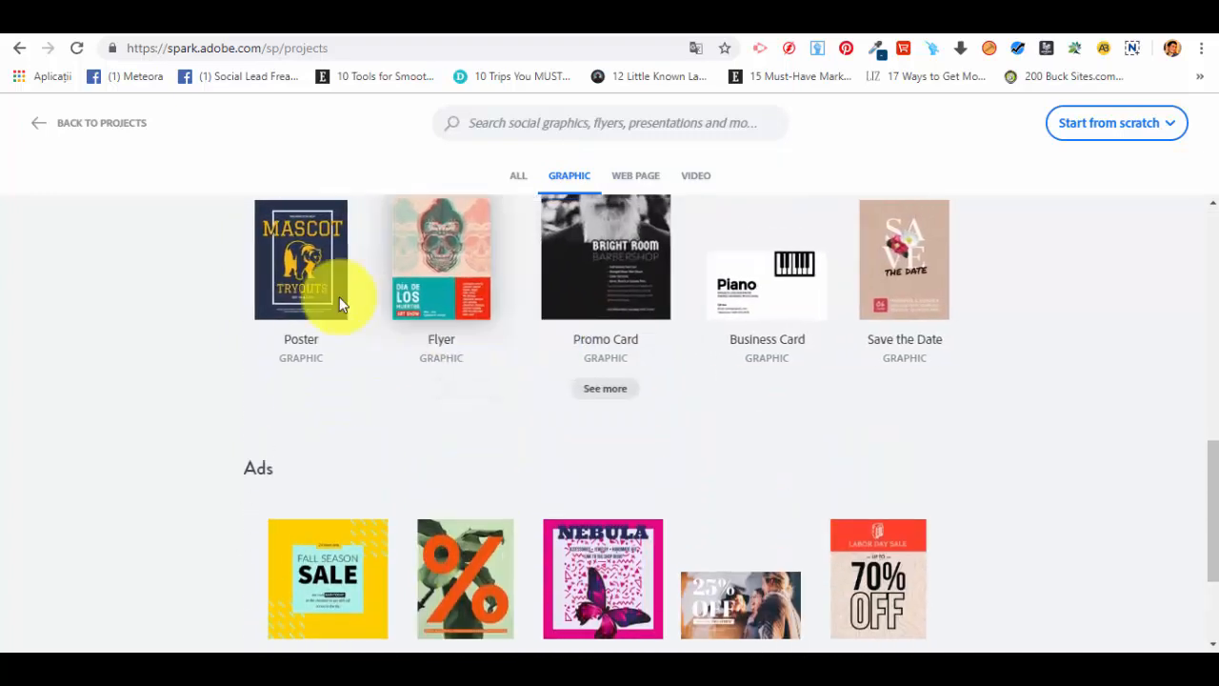
pyautogui.scroll(5, 772, 326)
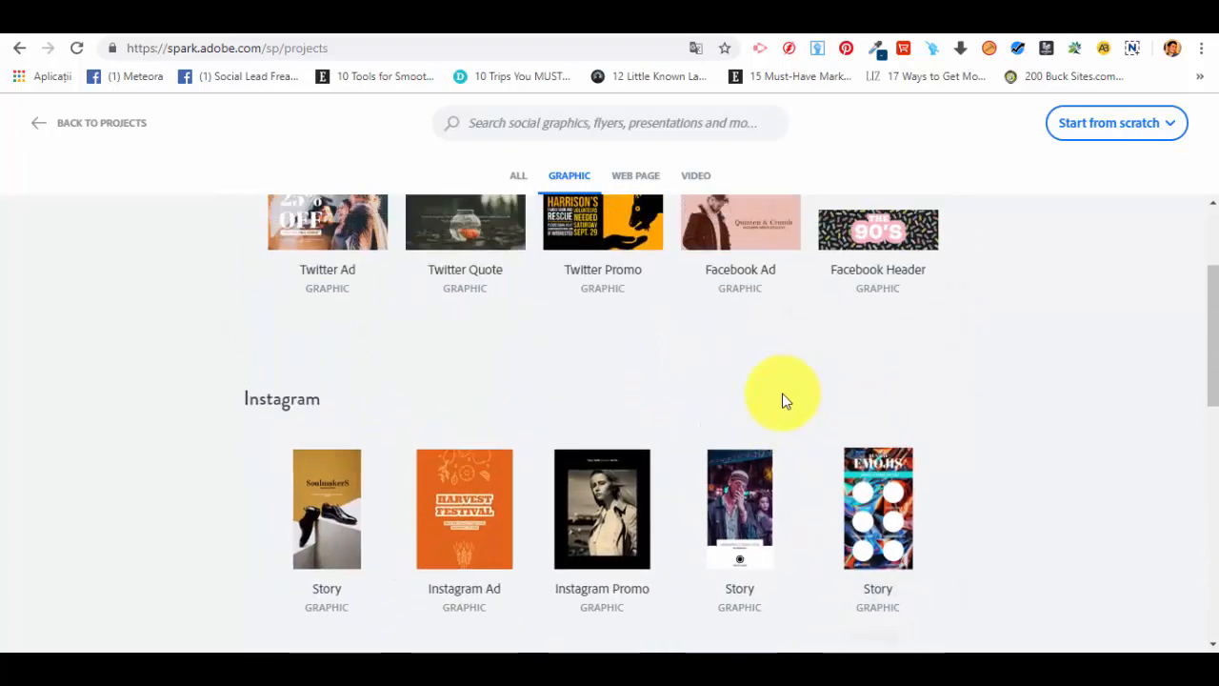
pyautogui.click(517, 181)
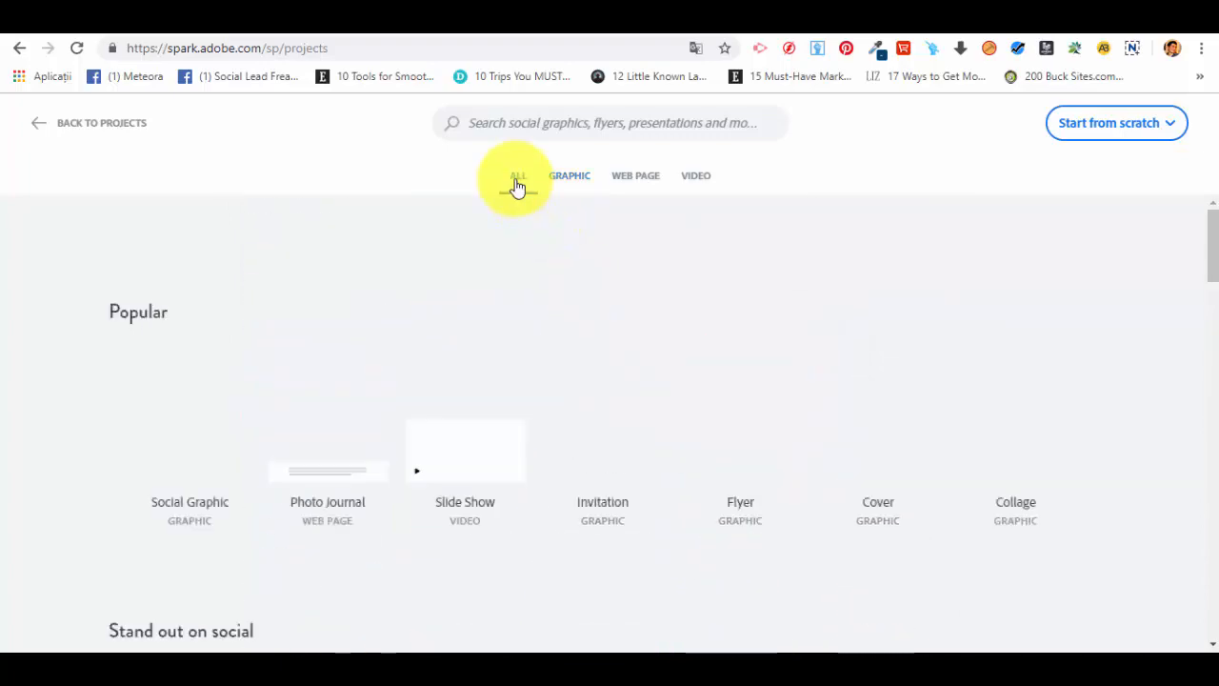
pyautogui.scroll(-2, 672, 329)
pyautogui.scroll(2, 844, 371)
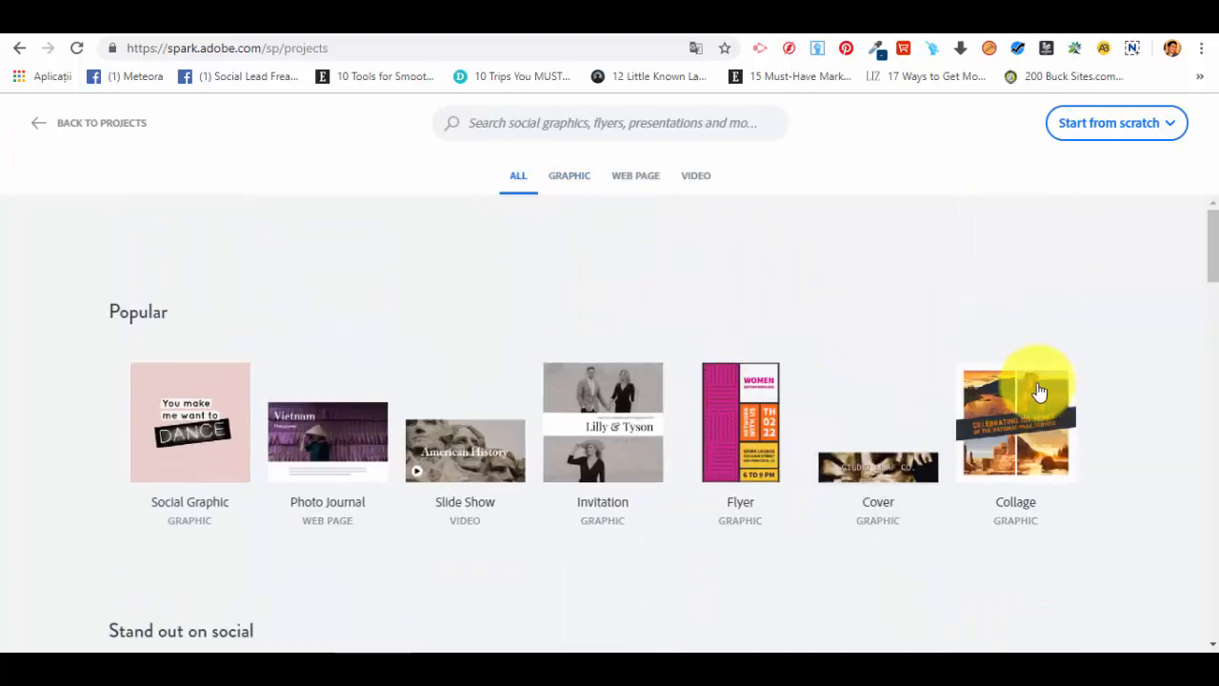
# Step: Create a post from the Collage template and rename the project Personal Test
pyautogui.click(1054, 455)
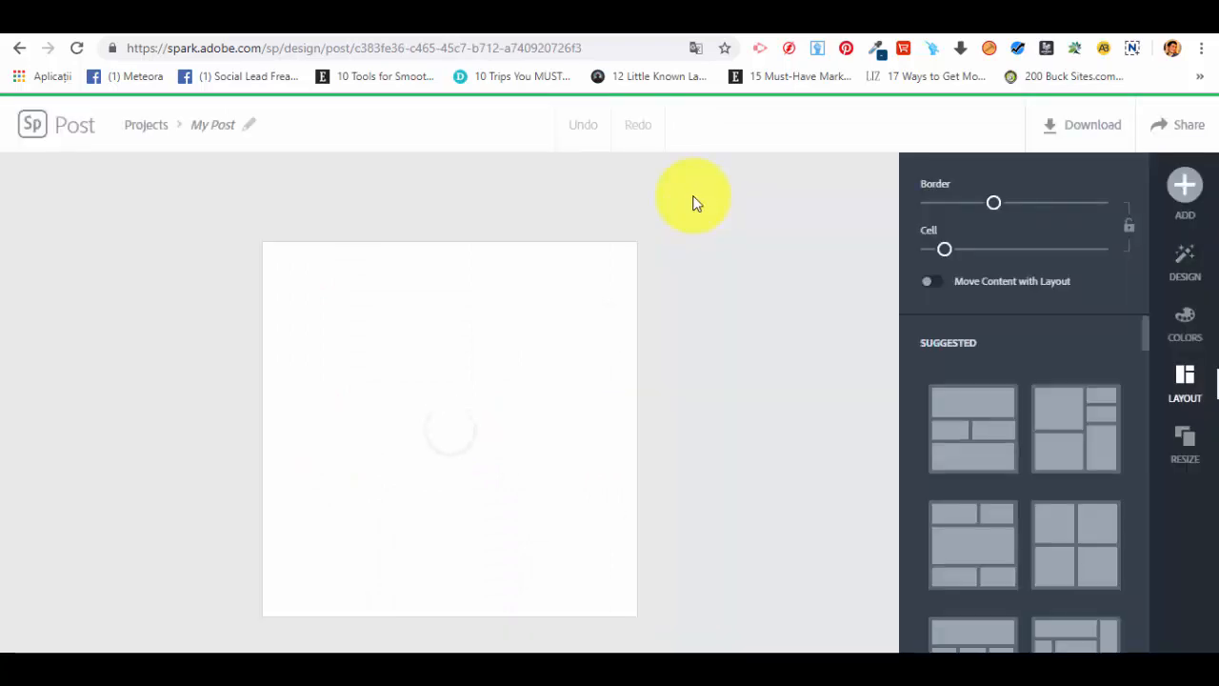
pyautogui.click(229, 125)
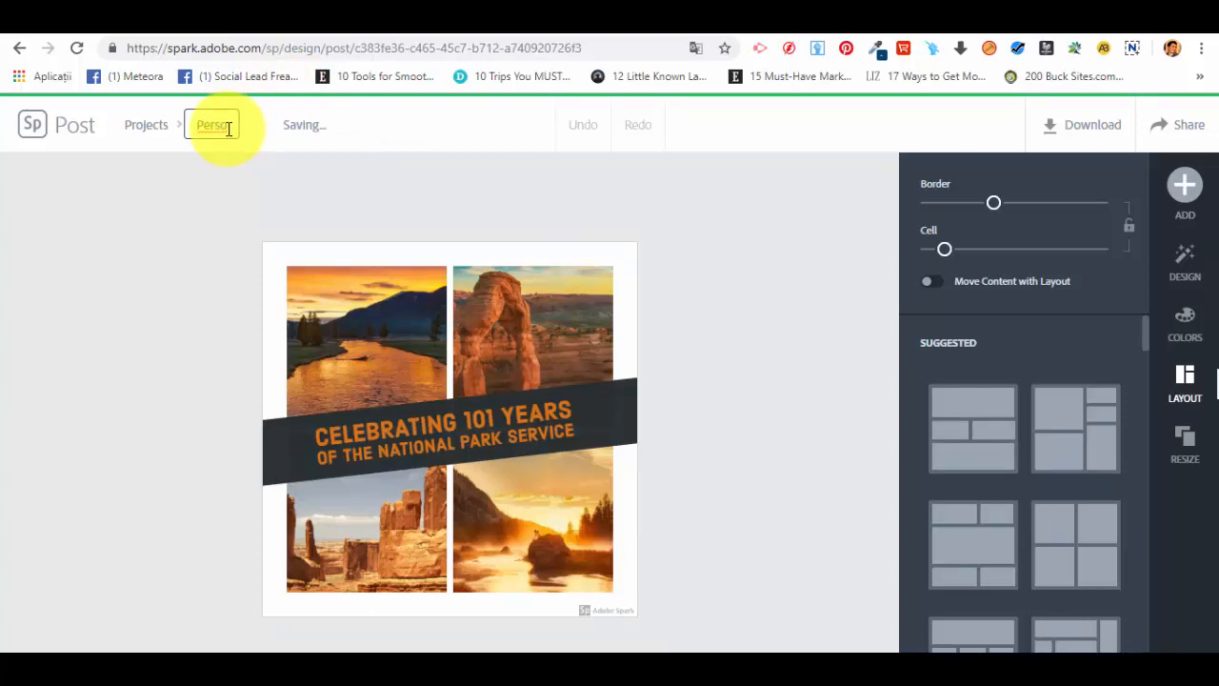
pyautogui.write('Personal Test')
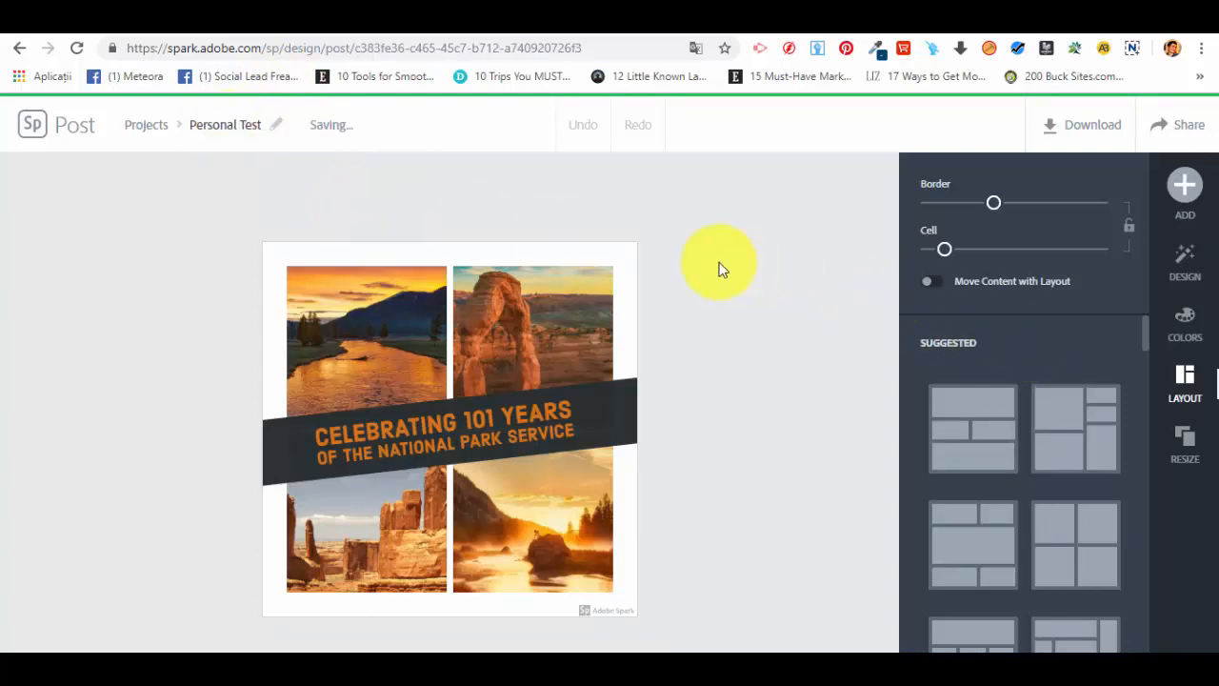
# Step: Select the collage photos one by one and inspect the Looks filters of the lower-right photo
pyautogui.click(386, 339)
pyautogui.click(513, 340)
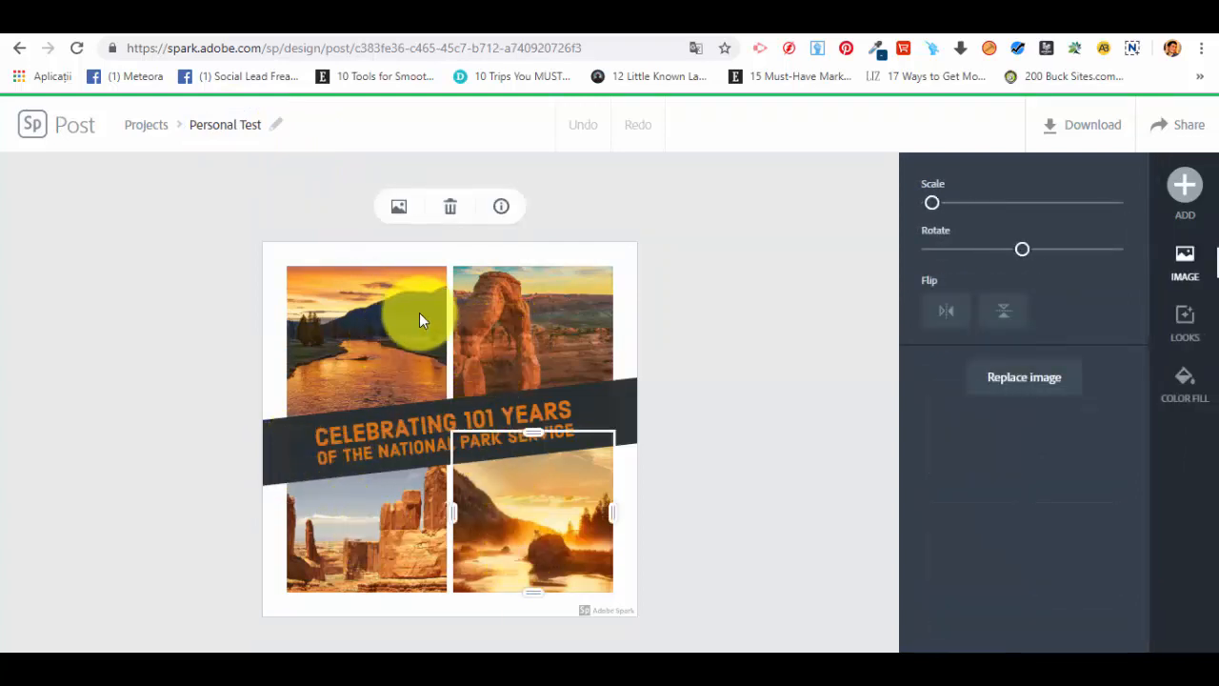
pyautogui.click(419, 314)
pyautogui.click(526, 320)
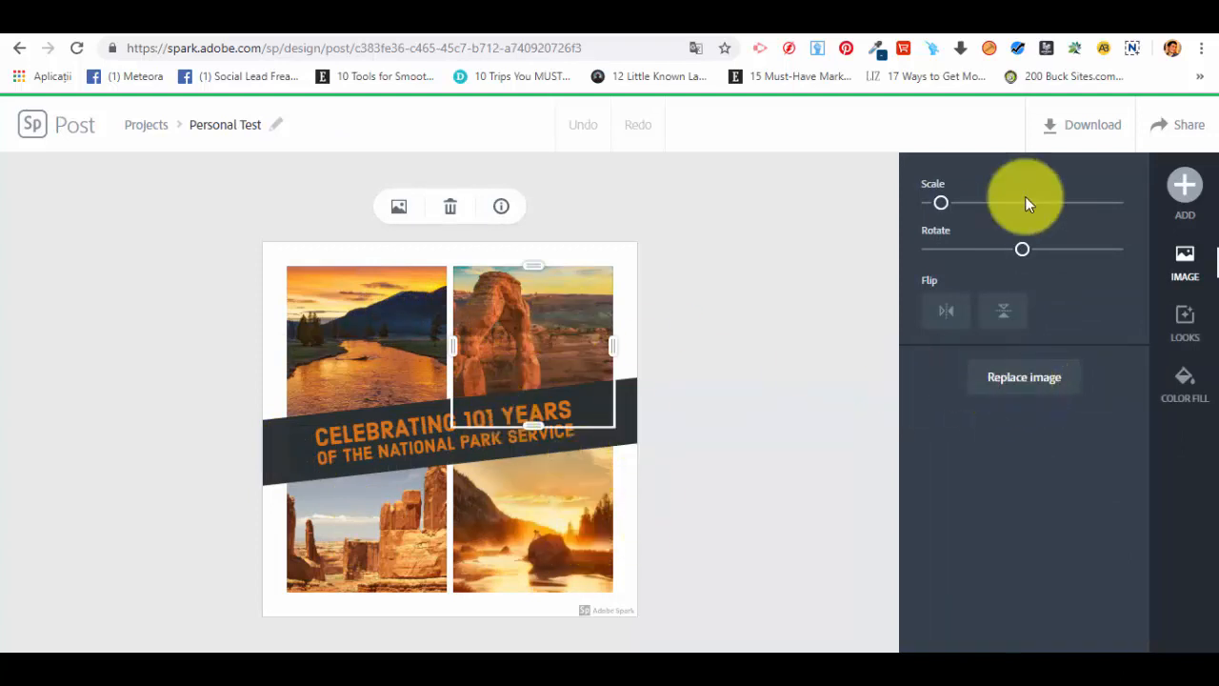
pyautogui.click(388, 518)
pyautogui.click(562, 500)
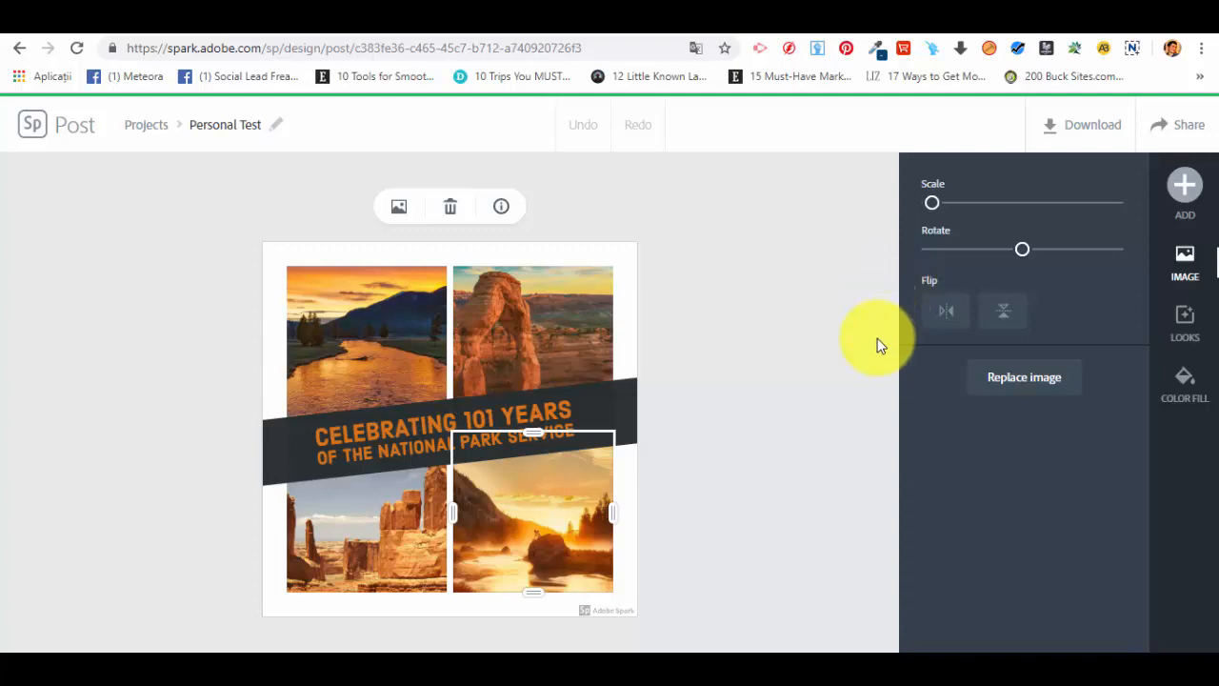
pyautogui.click(1198, 331)
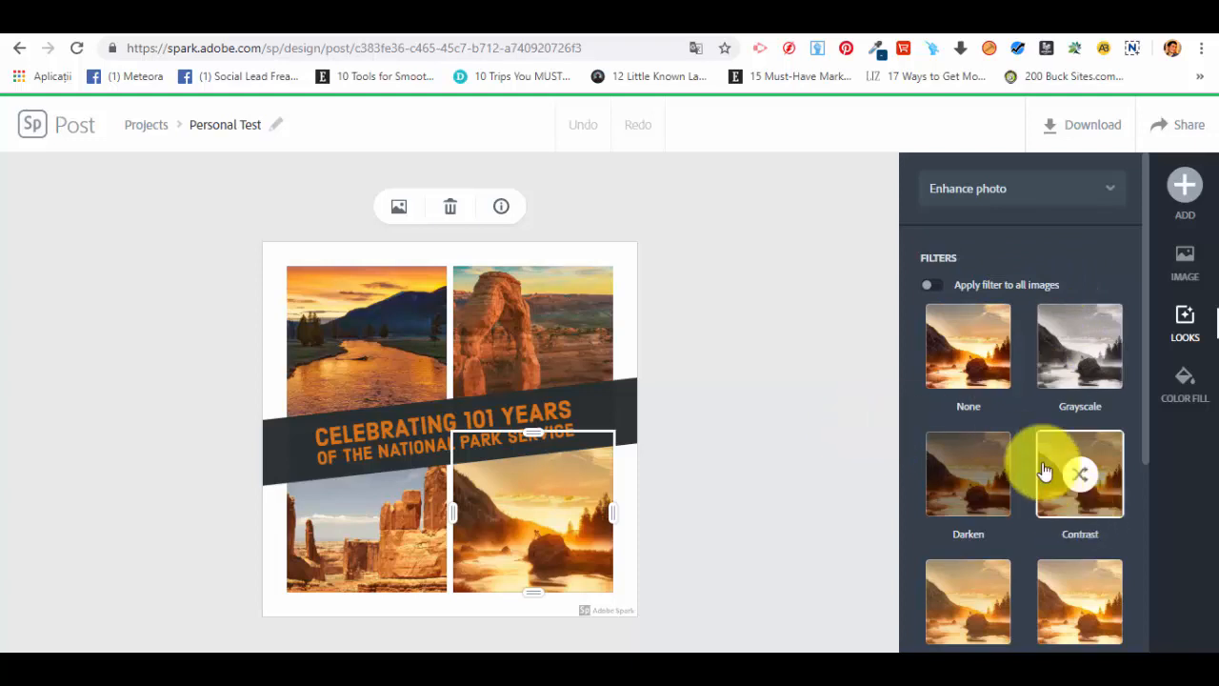
pyautogui.click(577, 251)
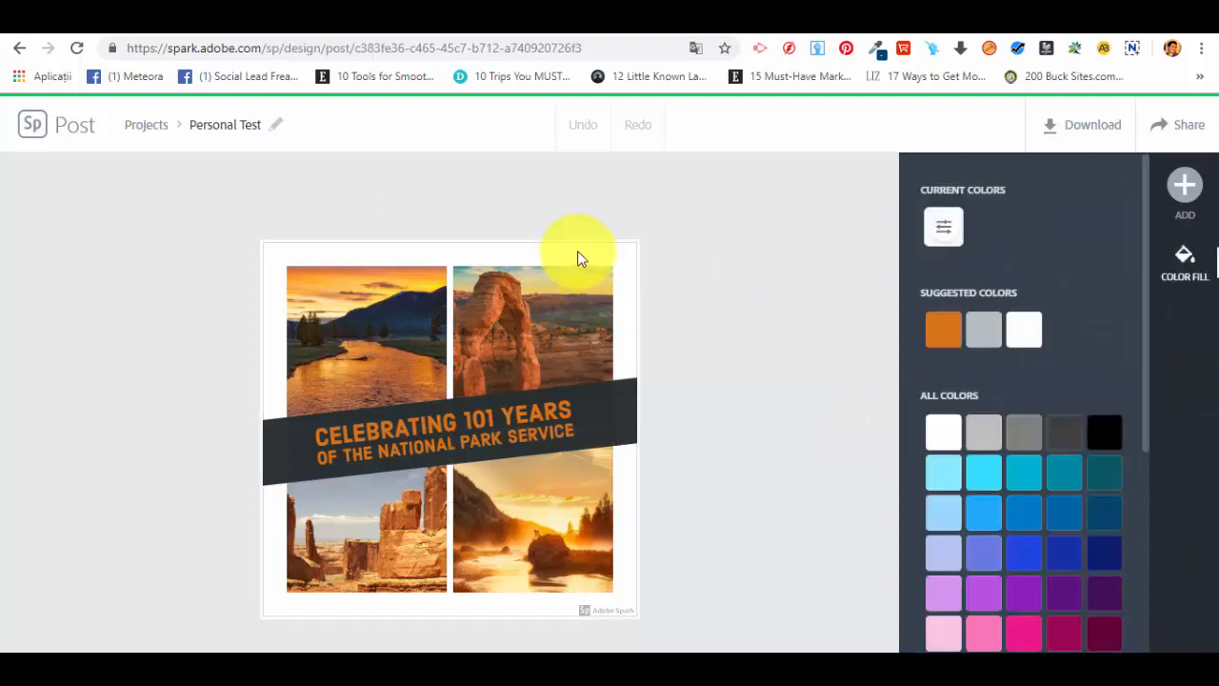
# Step: Open the free photos search and search for desert
pyautogui.click(1184, 185)
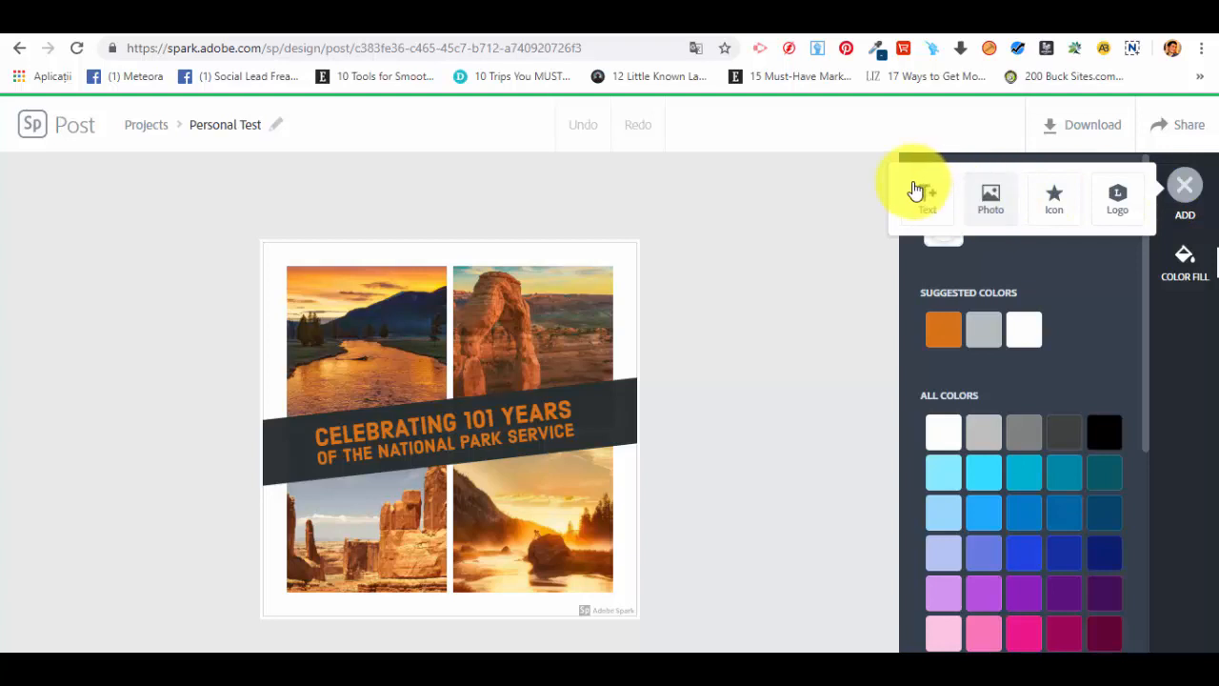
pyautogui.click(1184, 274)
pyautogui.click(1182, 190)
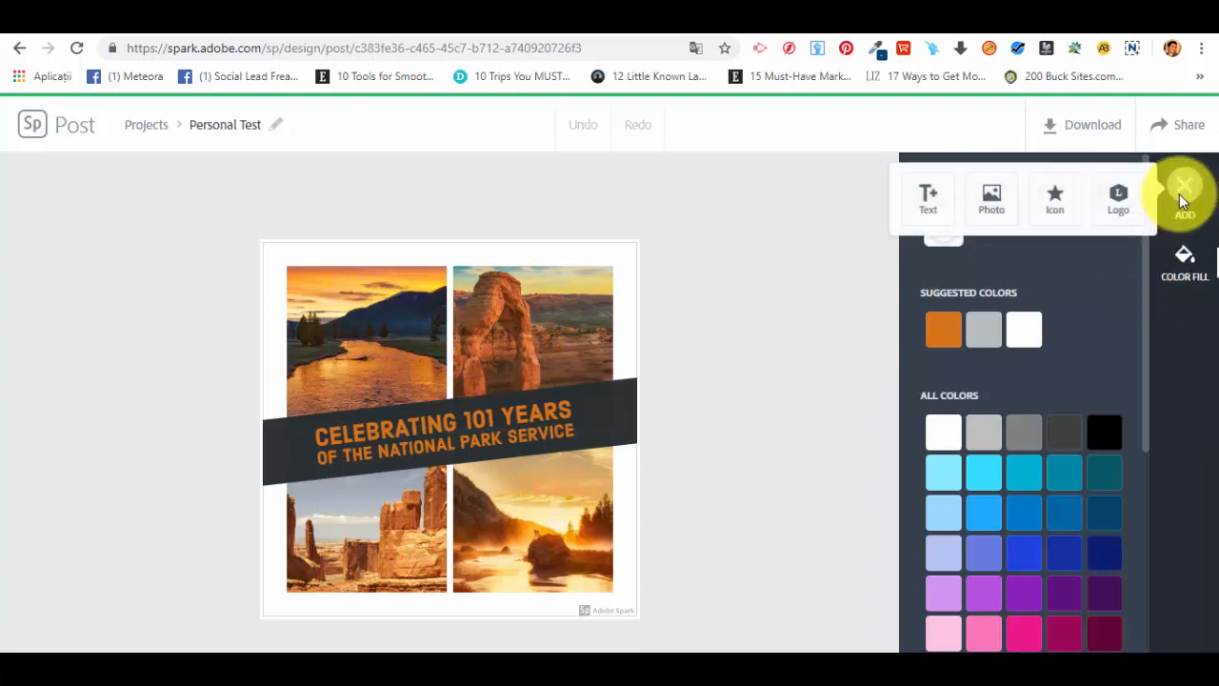
pyautogui.click(992, 197)
pyautogui.click(1009, 360)
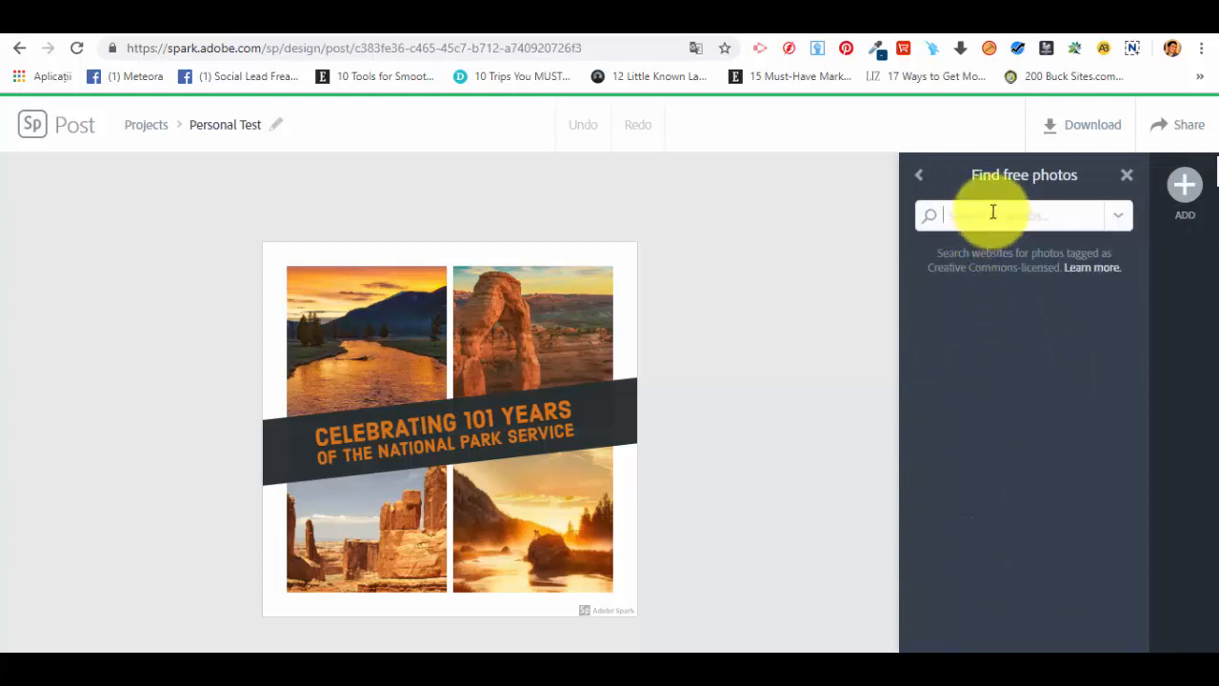
pyautogui.press('Return')
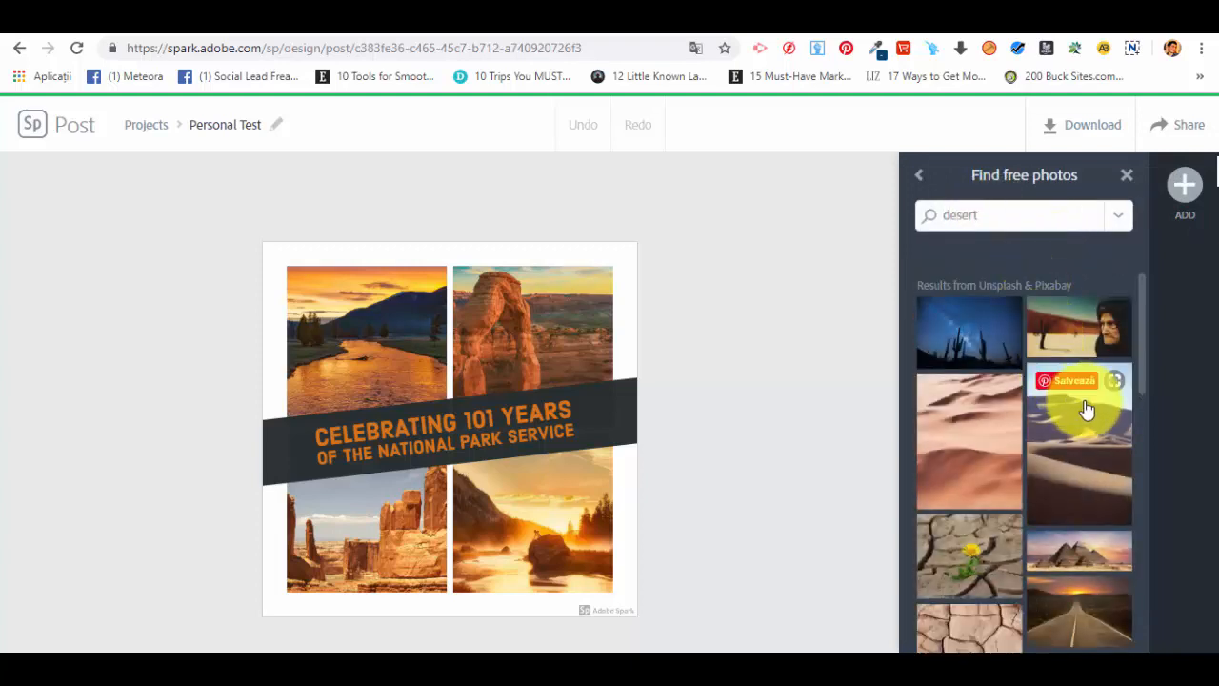
# Step: Add the night-sky cactus desert photo and place it in the lower-left collage cell
pyautogui.click(985, 333)
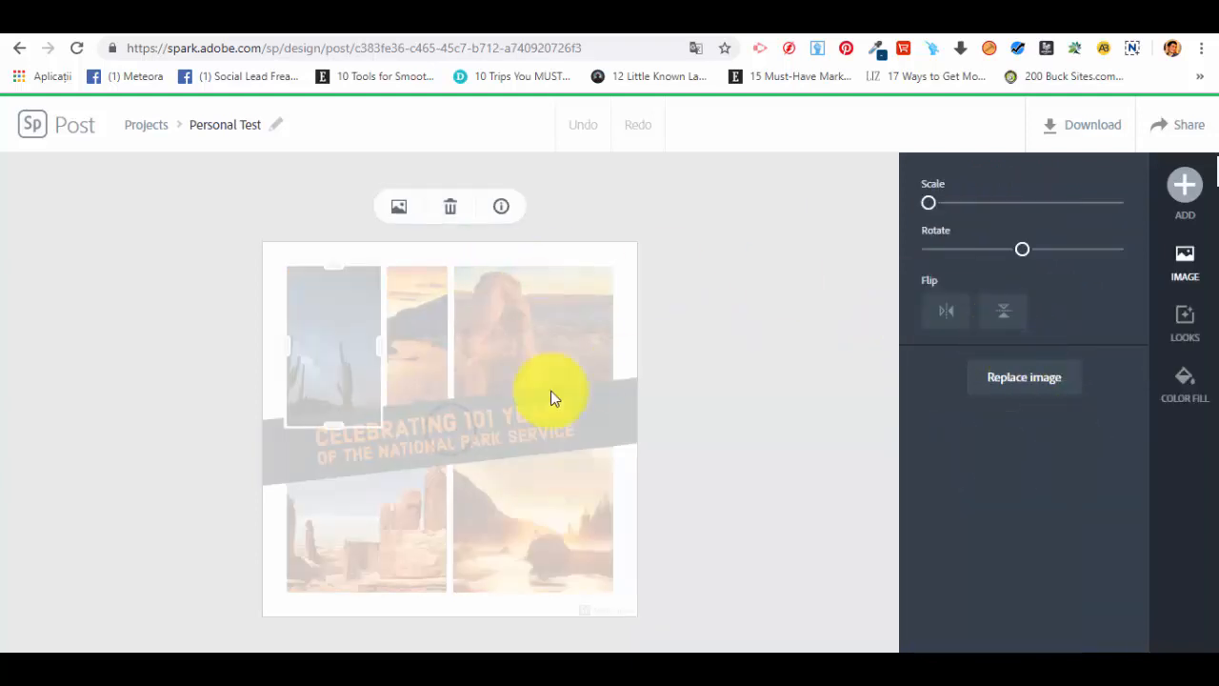
pyautogui.moveTo(387, 360); pyautogui.dragTo(456, 539)
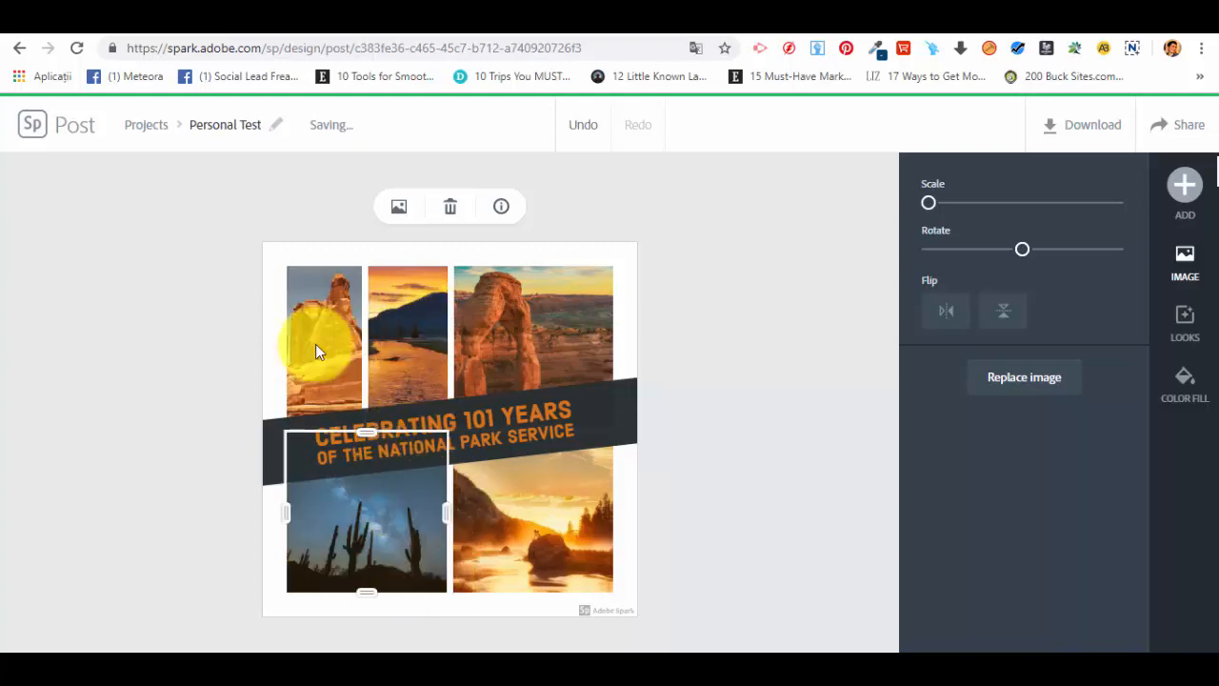
# Step: Select the lower-right sunset photo and open its Looks filters
pyautogui.click(553, 327)
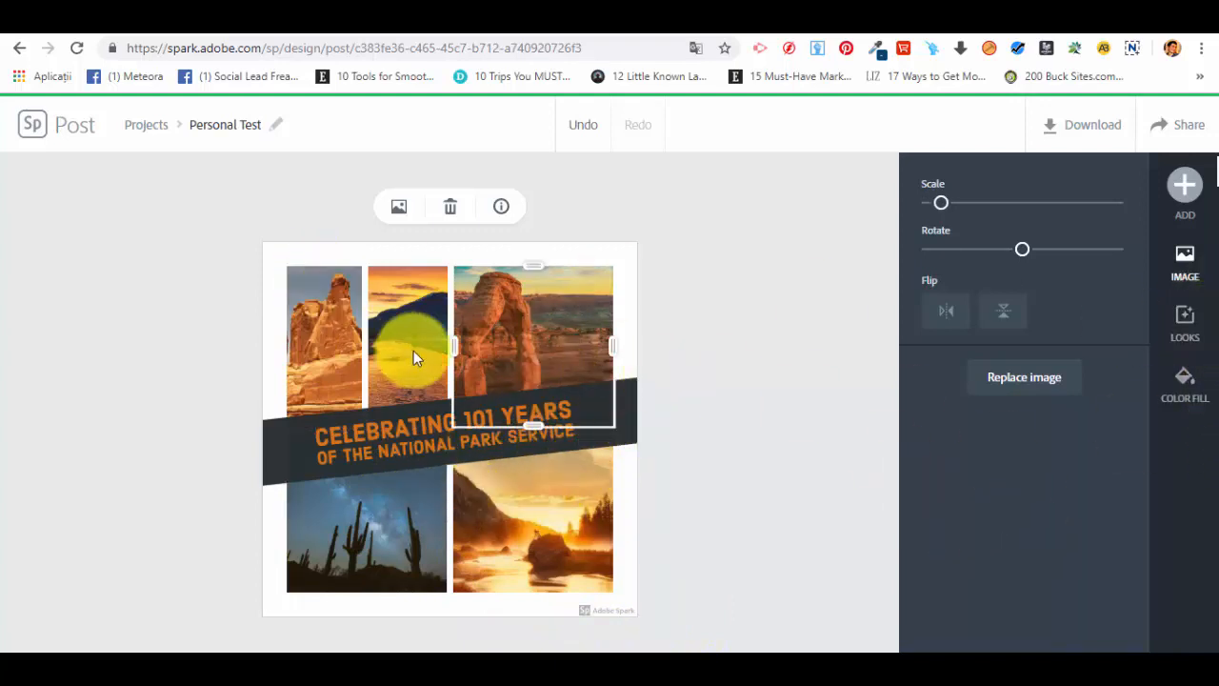
pyautogui.click(352, 333)
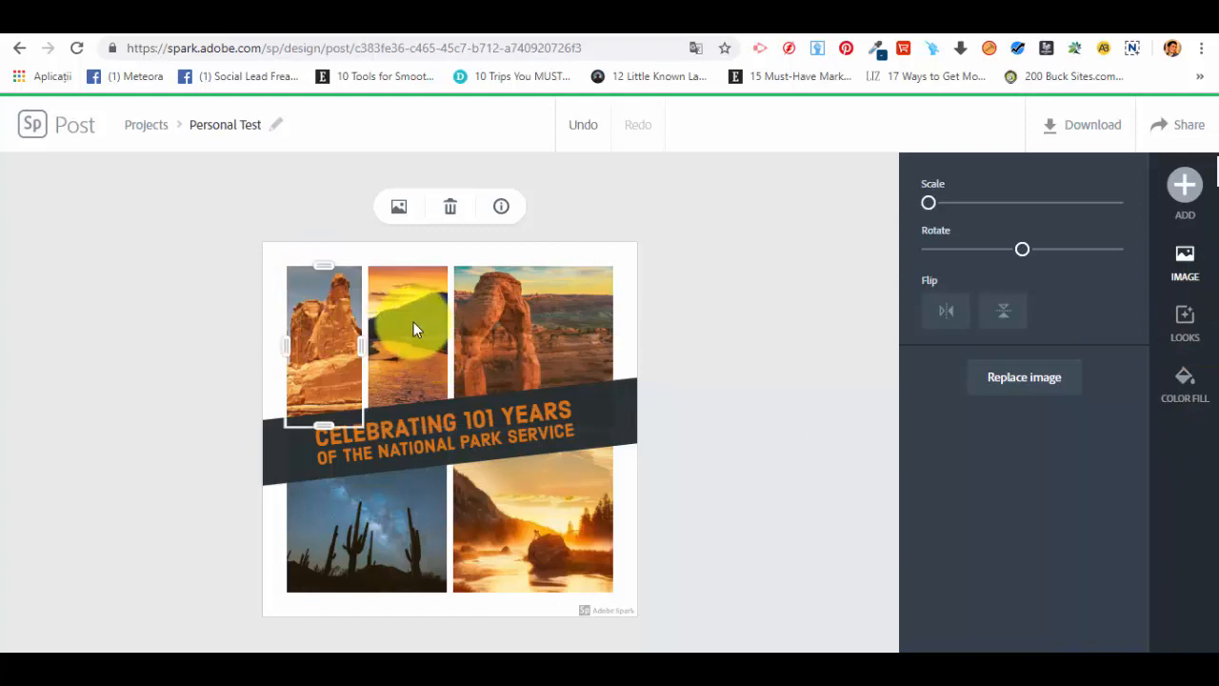
pyautogui.click(581, 522)
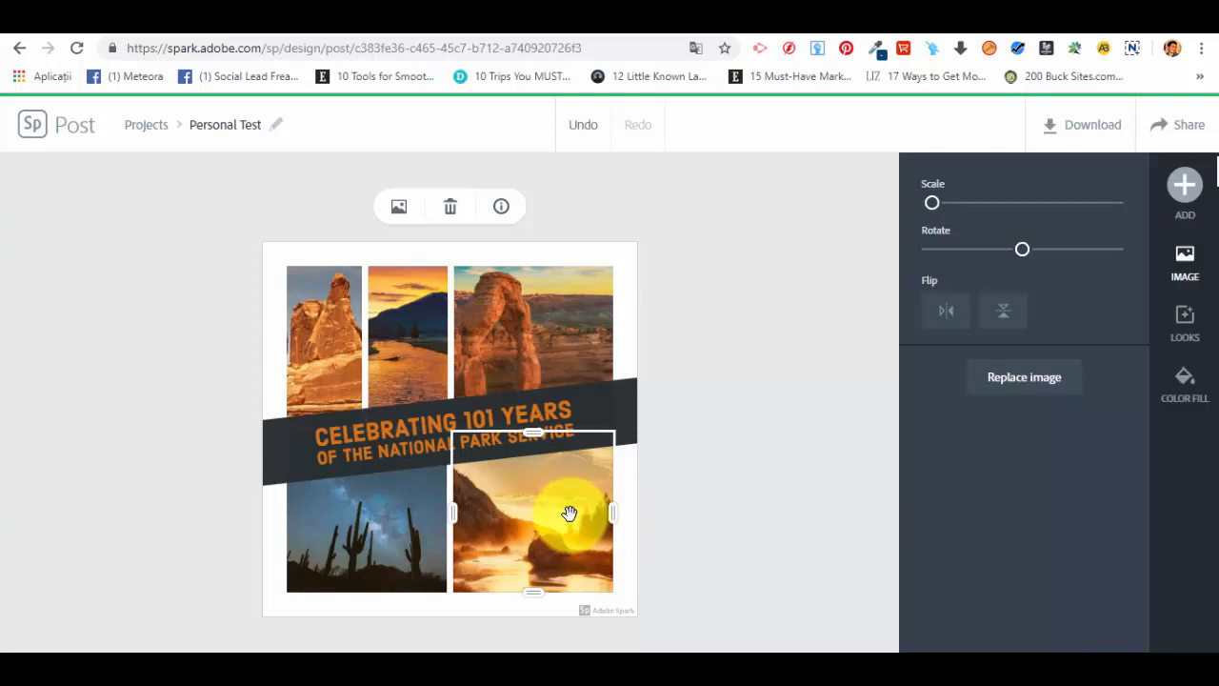
pyautogui.click(1188, 328)
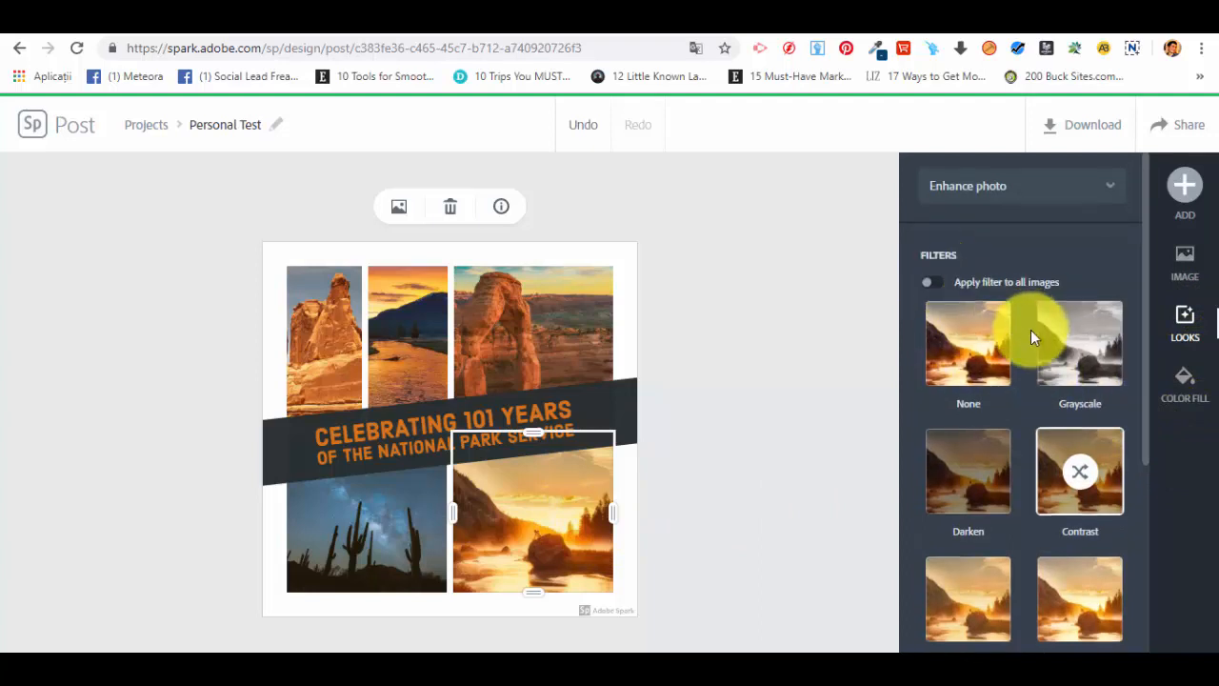
pyautogui.scroll(-2, 1030, 330)
pyautogui.scroll(2, 971, 257)
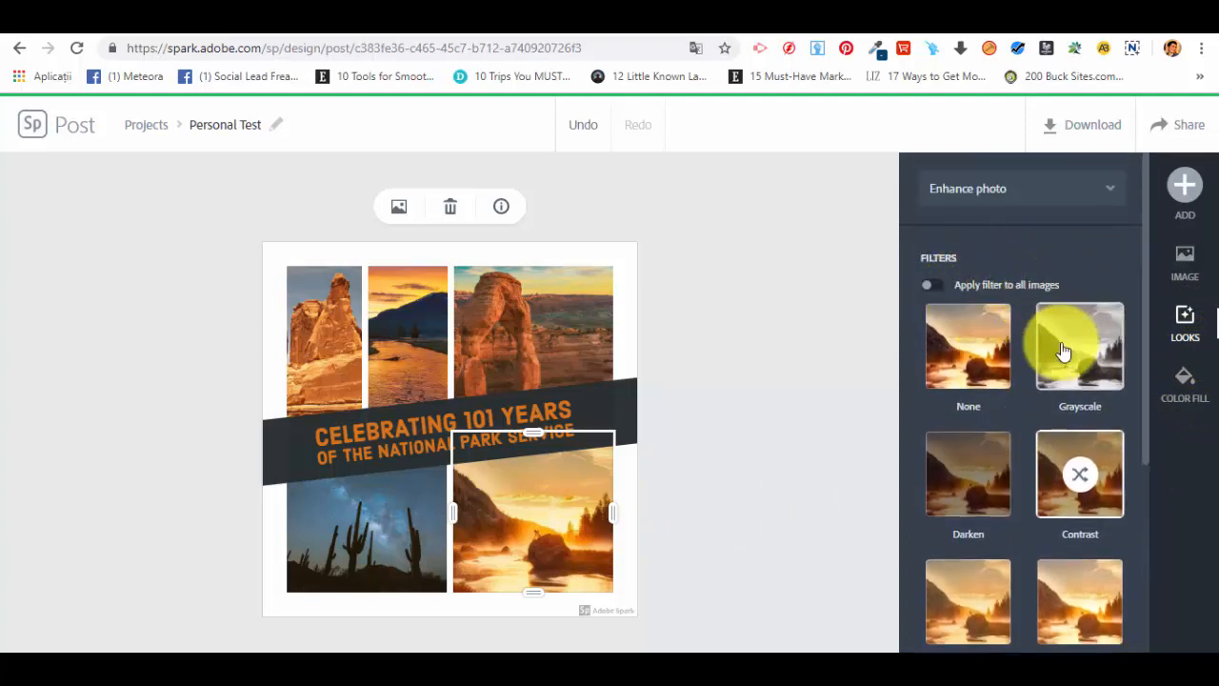
pyautogui.scroll(-2, 1058, 357)
# Step: Try the Lighten, Multiply, Colorize, Matte and Contrast filters on the lower-right photo
pyautogui.click(1089, 422)
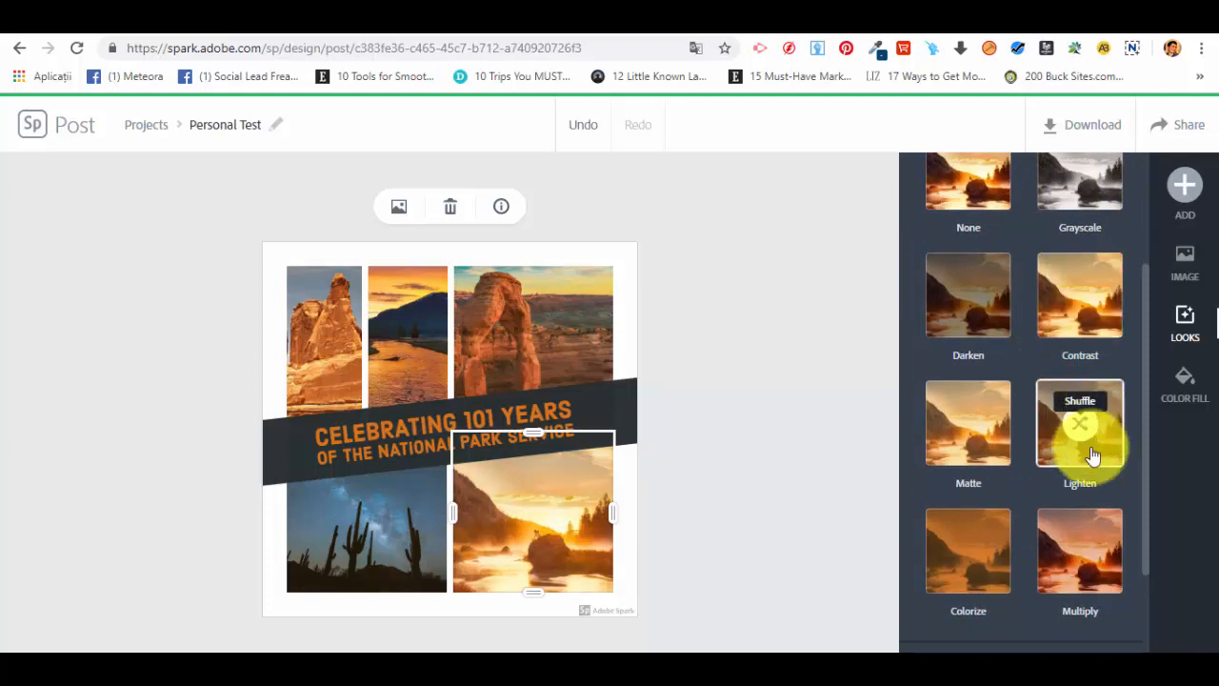
pyautogui.scroll(-1, 1082, 476)
pyautogui.click(1078, 436)
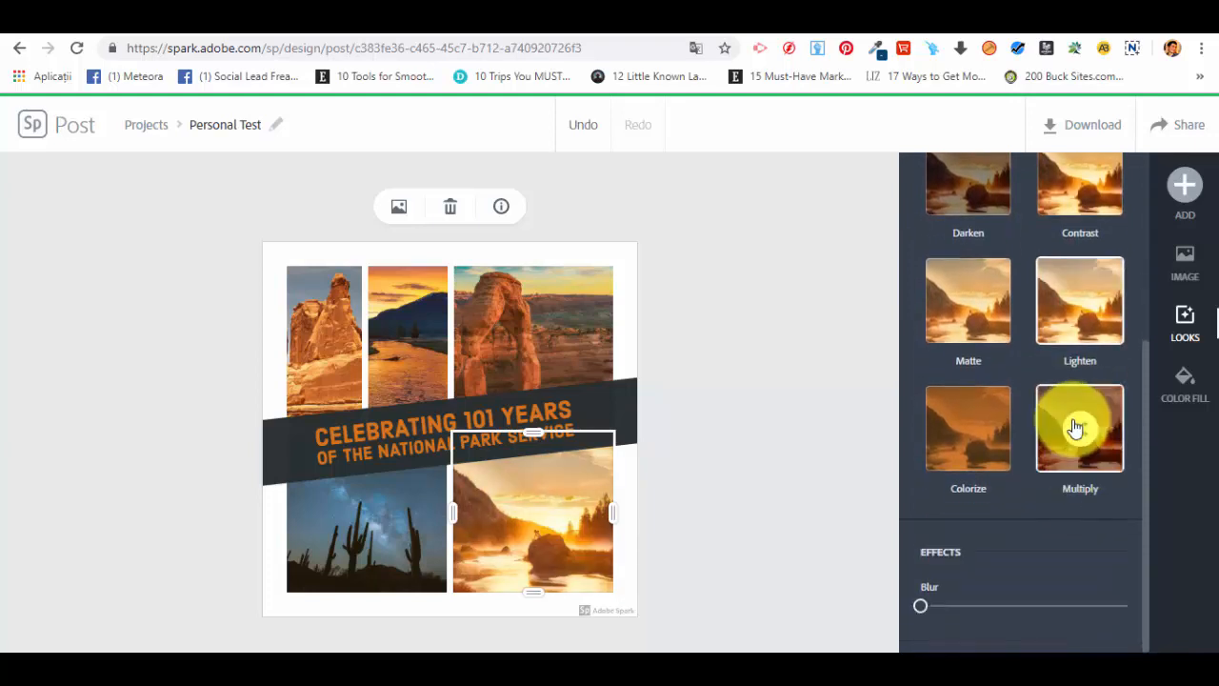
pyautogui.click(983, 426)
pyautogui.scroll(1, 1021, 448)
pyautogui.click(978, 412)
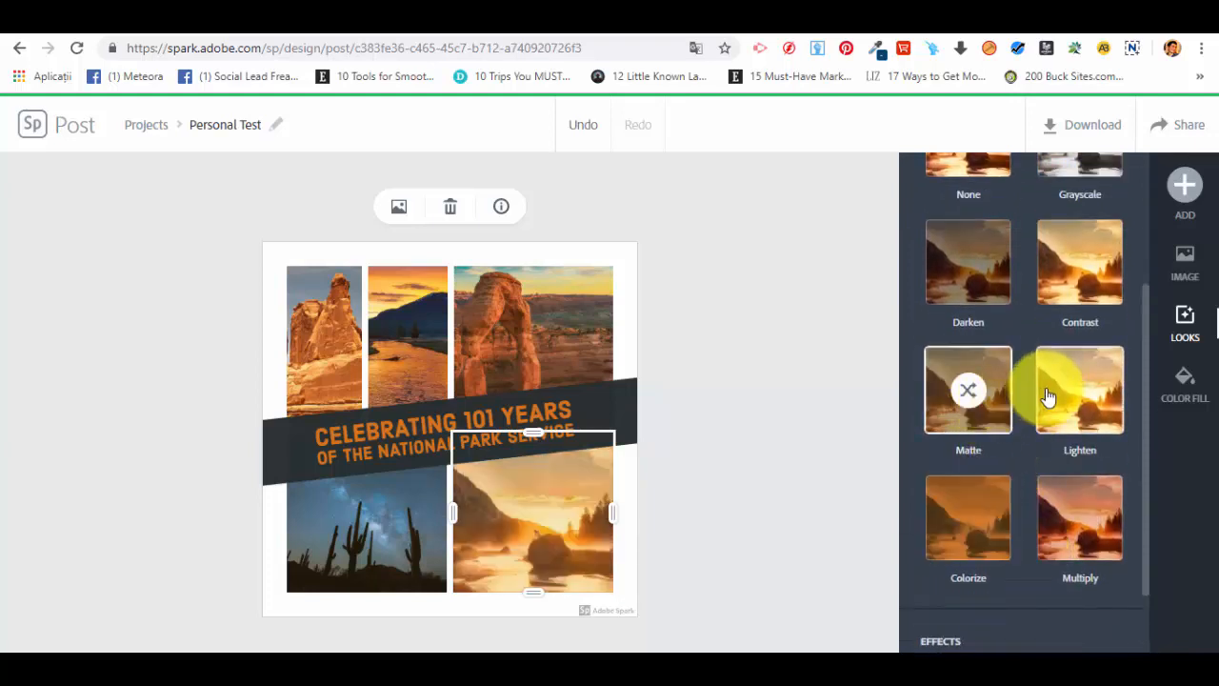
pyautogui.scroll(1, 1048, 395)
pyautogui.click(1053, 373)
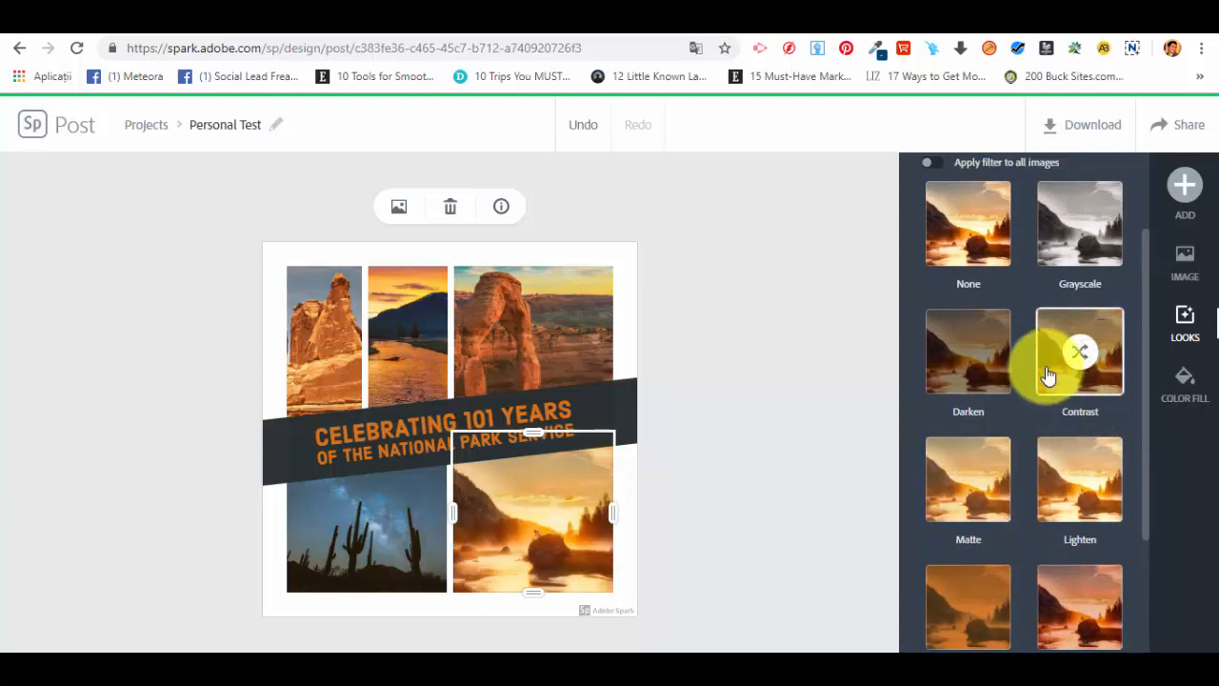
# Step: Turn on applying the filter to all images
pyautogui.scroll(1, 1048, 376)
pyautogui.click(932, 253)
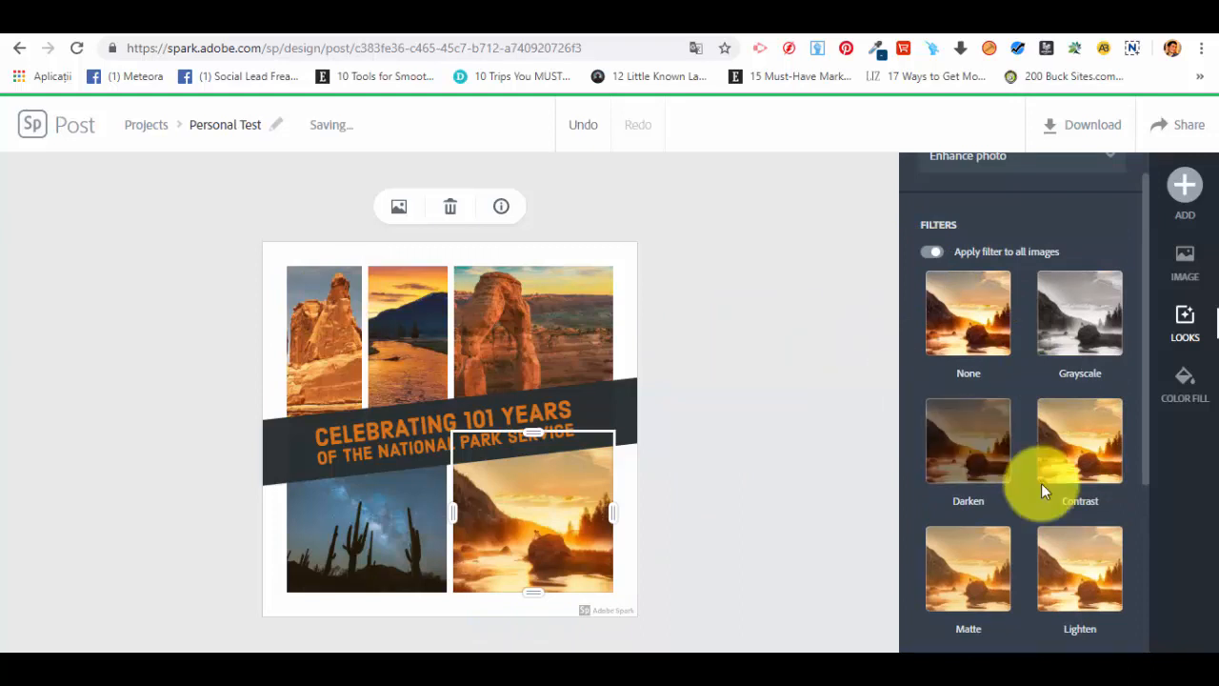
# Step: Try to adjust the Blur effect of the lower-right photo
pyautogui.scroll(-3, 1041, 486)
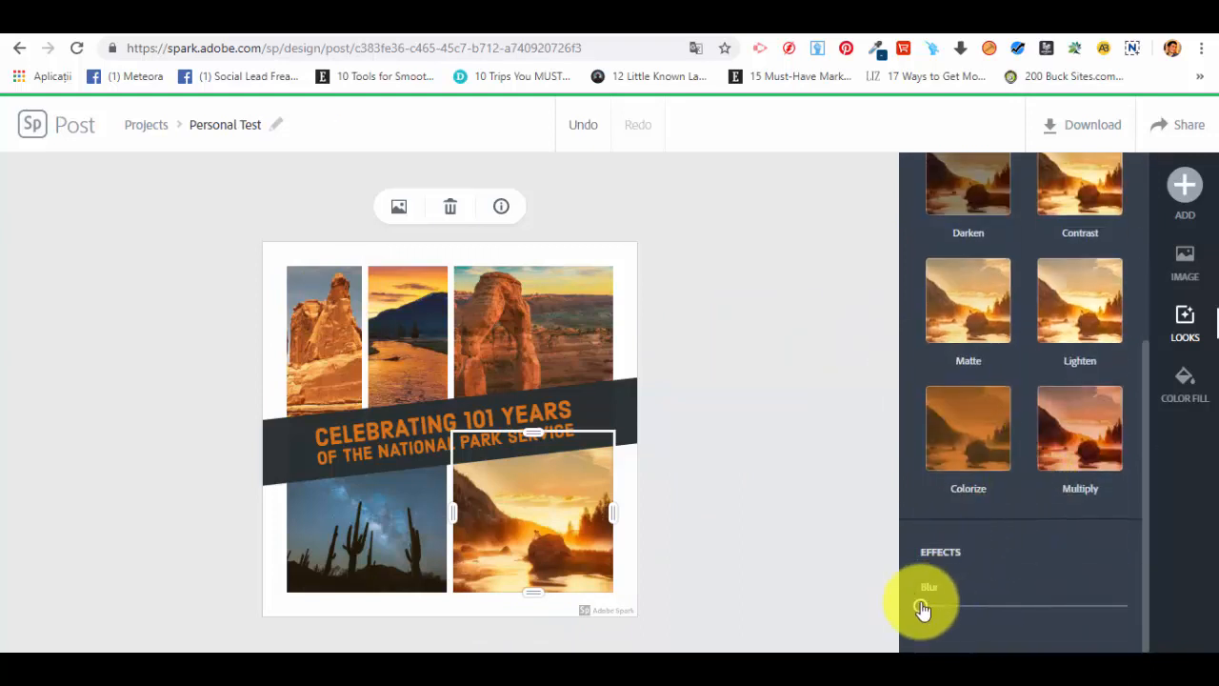
pyautogui.moveTo(922, 608); pyautogui.dragTo(835, 582)
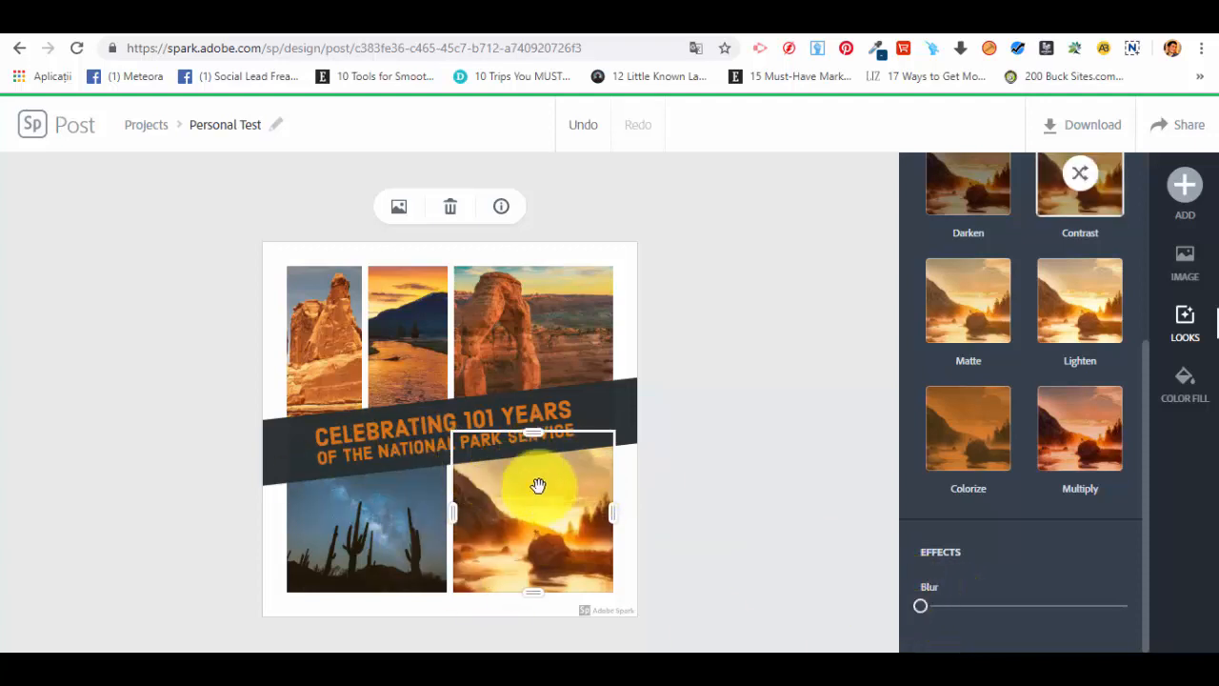
pyautogui.scroll(3, 1035, 419)
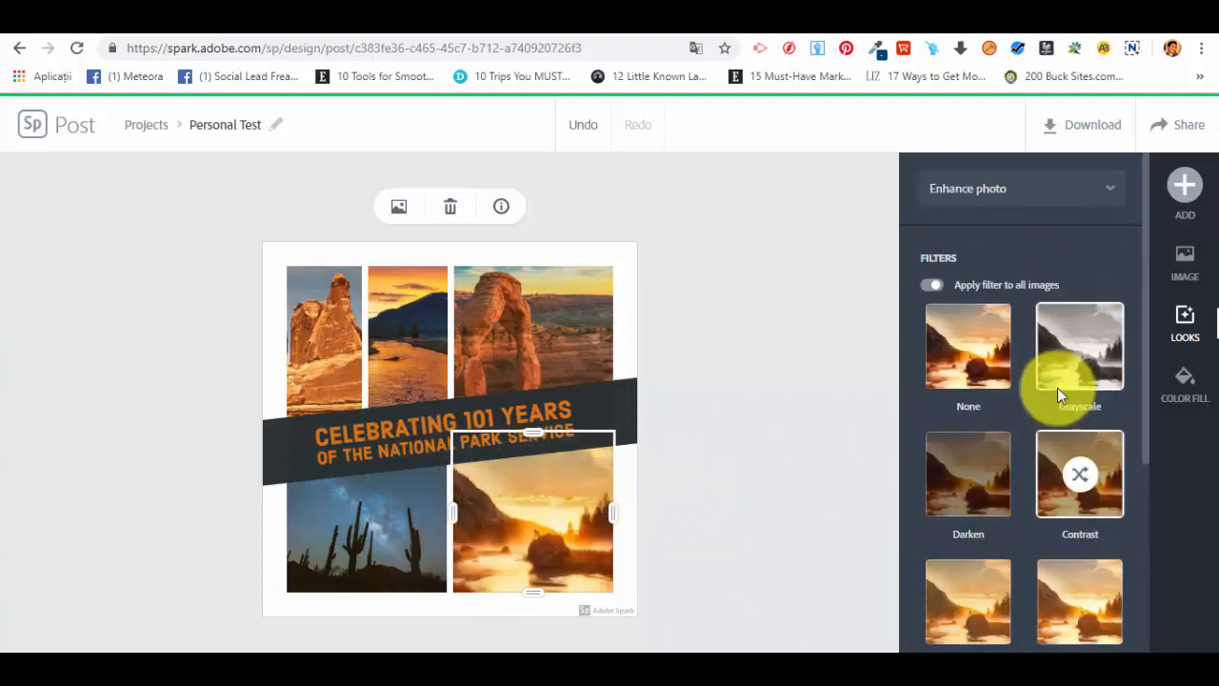
# Step: Open the Color Fill and Image options for the lower-right photo
pyautogui.click(1185, 381)
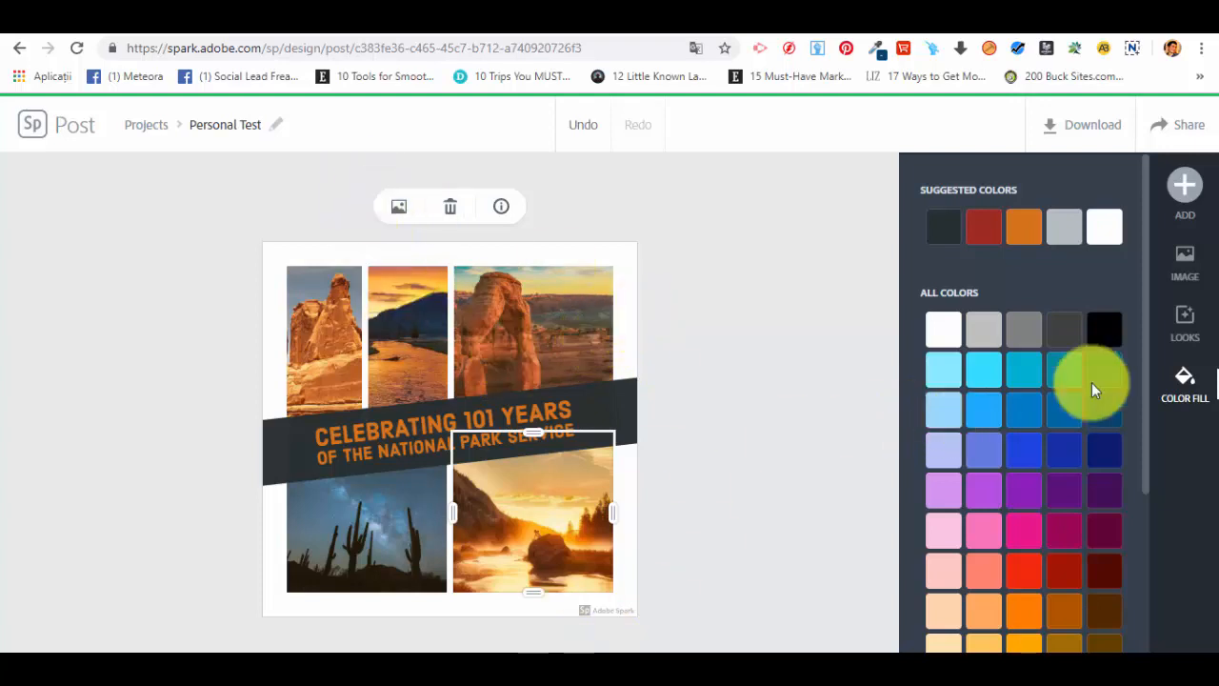
pyautogui.click(1185, 259)
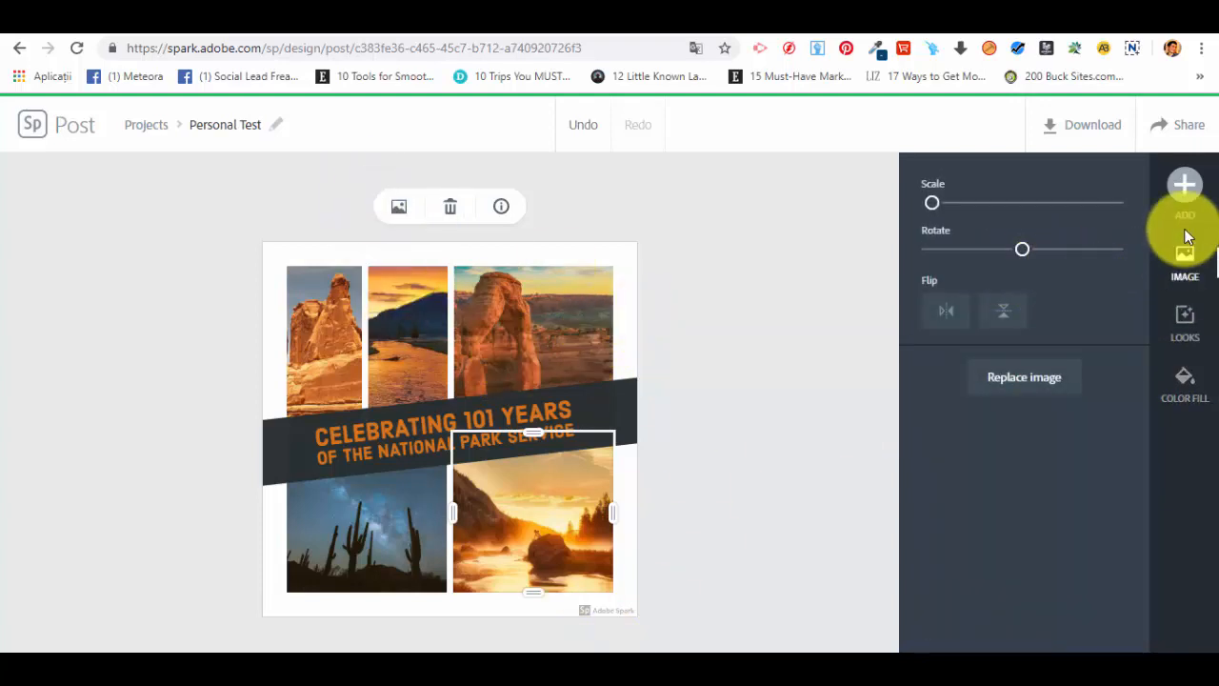
# Step: Search the icon library for arrow and then coin, add a coin icon and move it onto the upper-right photo
pyautogui.moveTo(1183, 207)
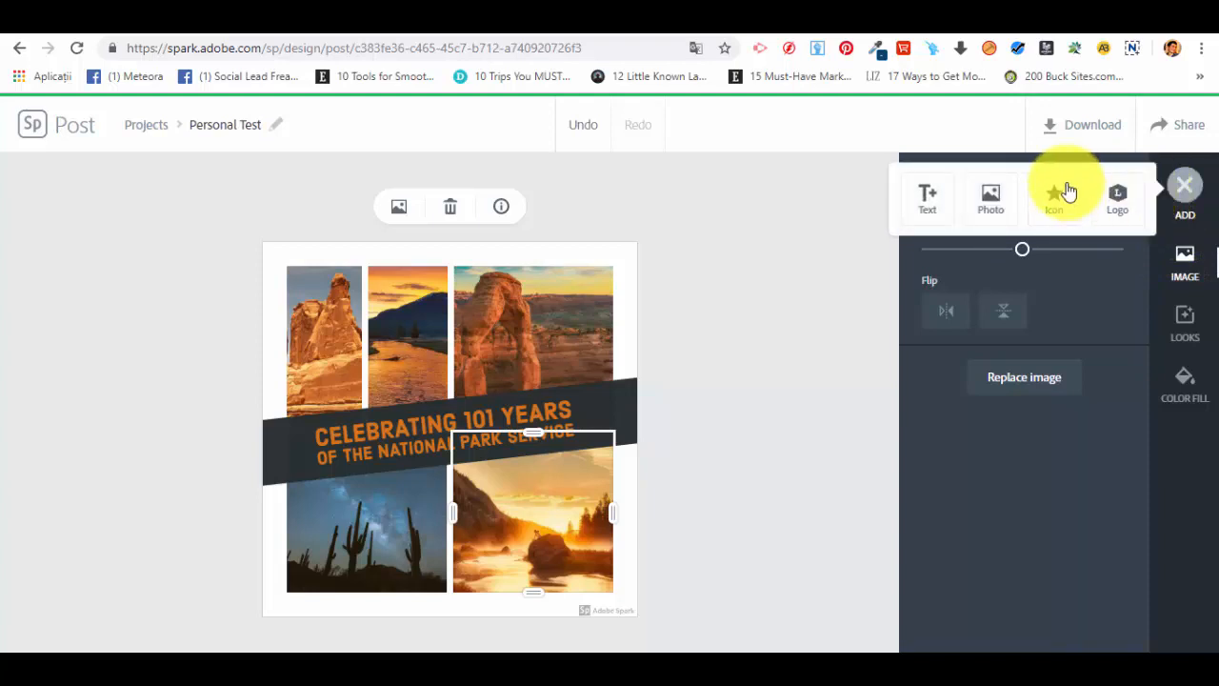
pyautogui.click(1061, 195)
pyautogui.write('arrow')
pyautogui.press('Return')
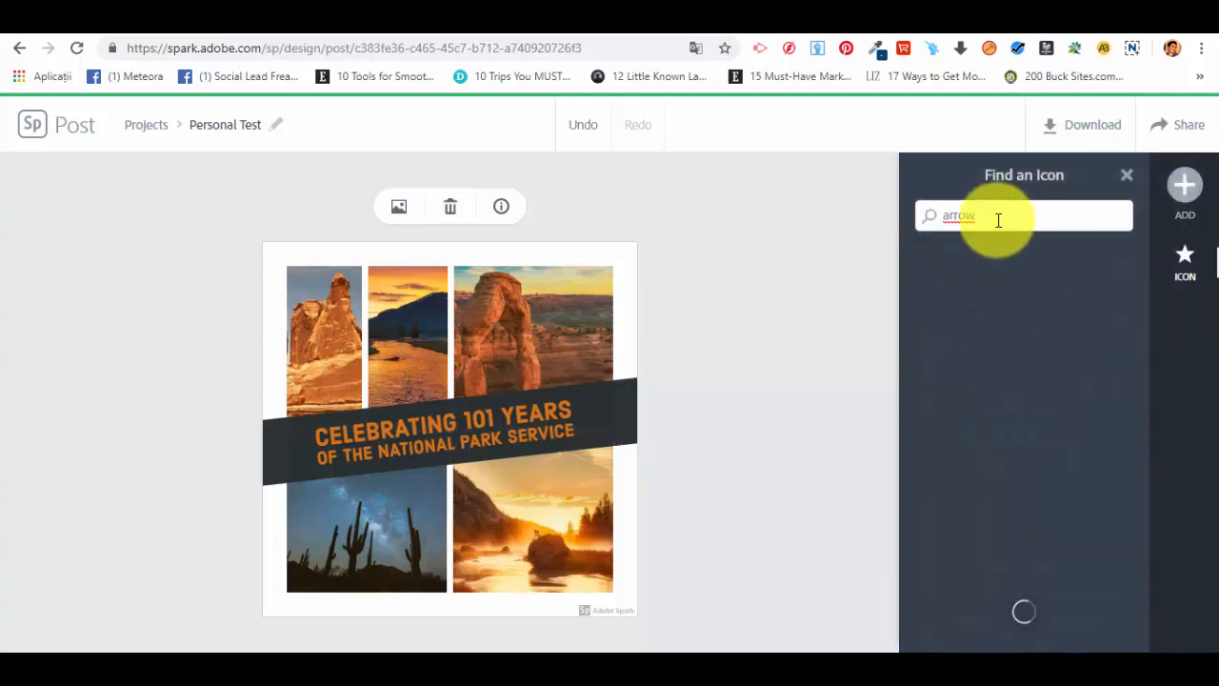
pyautogui.moveTo(996, 218); pyautogui.dragTo(918, 206)
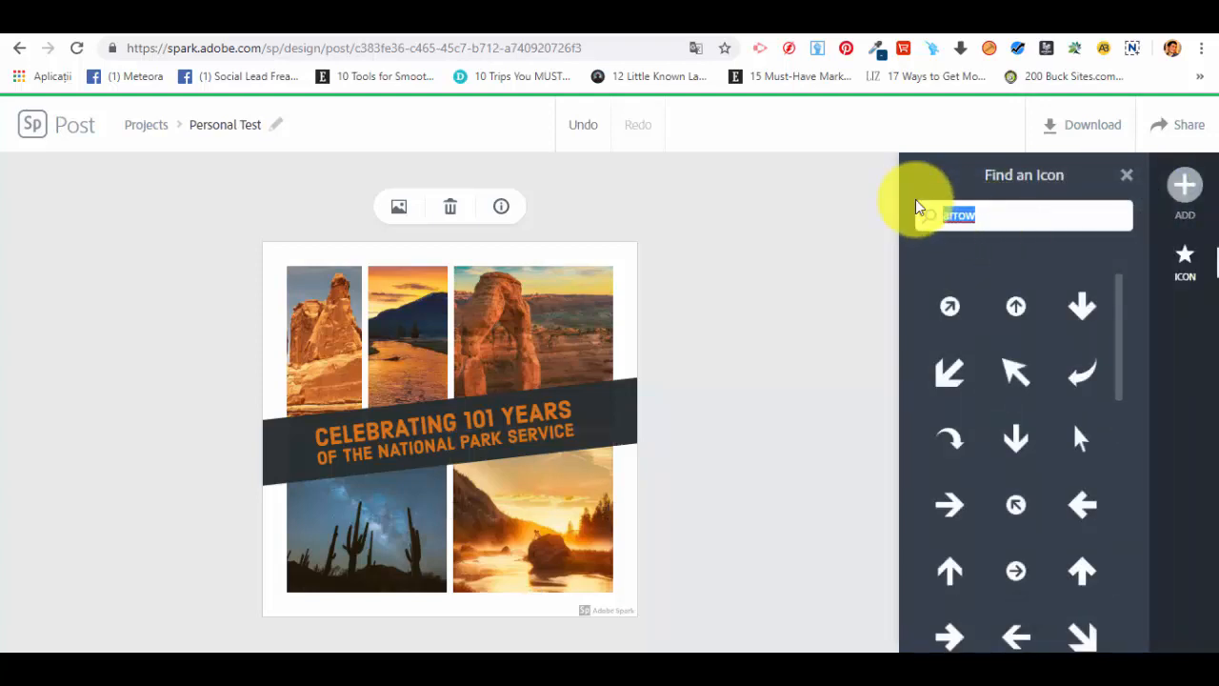
pyautogui.write('coin')
pyautogui.press('Return')
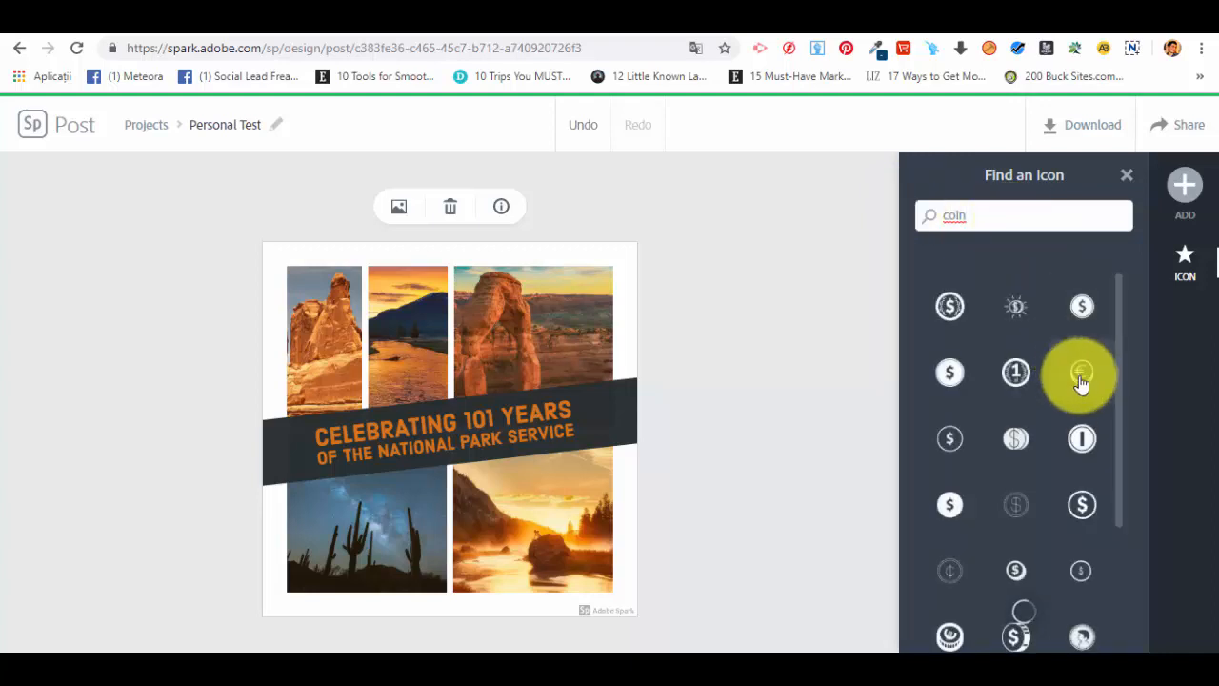
pyautogui.click(1012, 373)
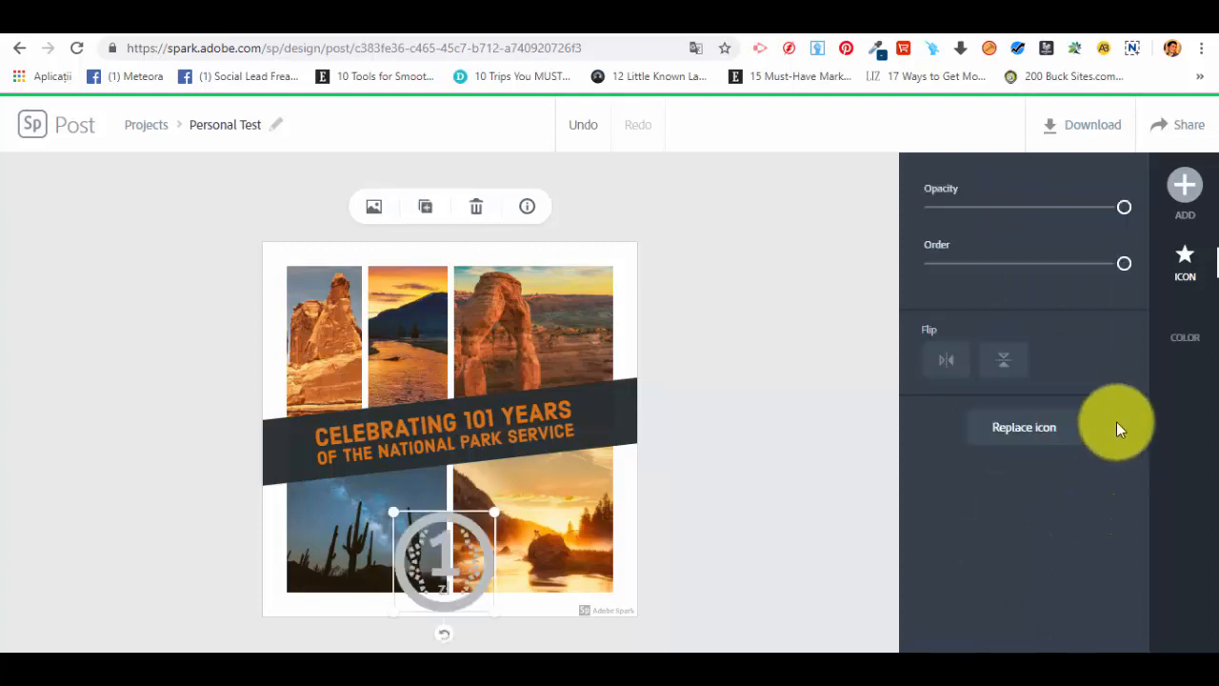
pyautogui.moveTo(427, 548); pyautogui.dragTo(524, 314)
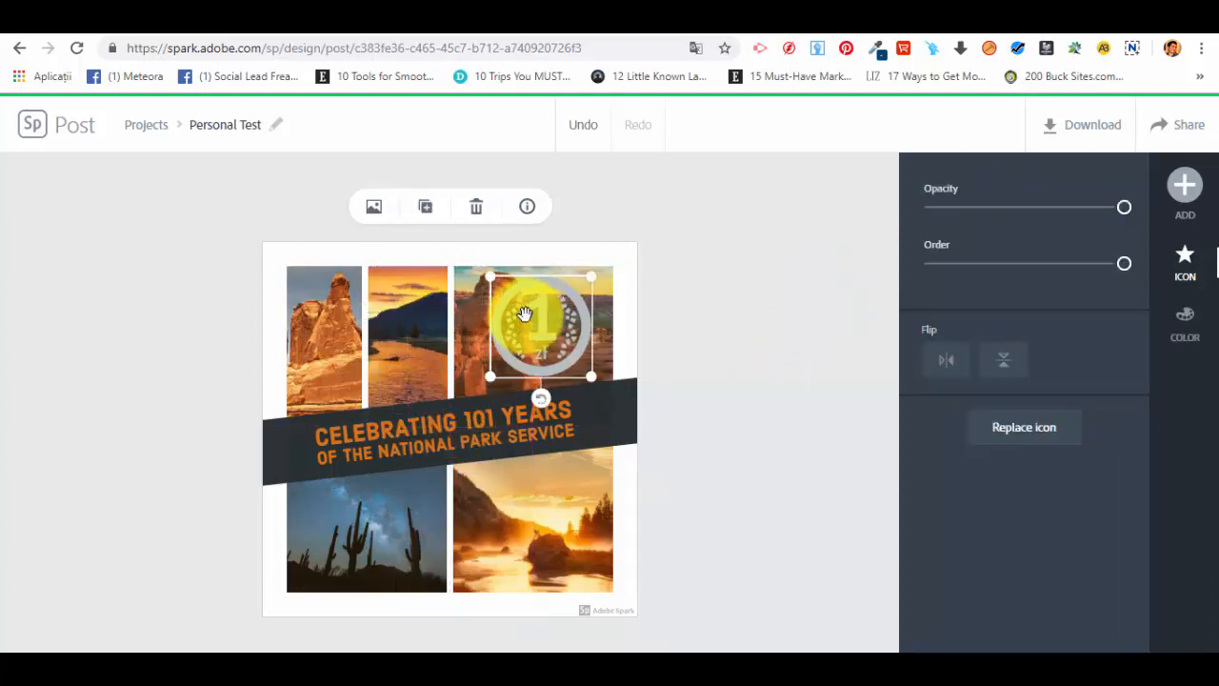
# Step: Delete the coin icon from the collage
pyautogui.press('Delete')
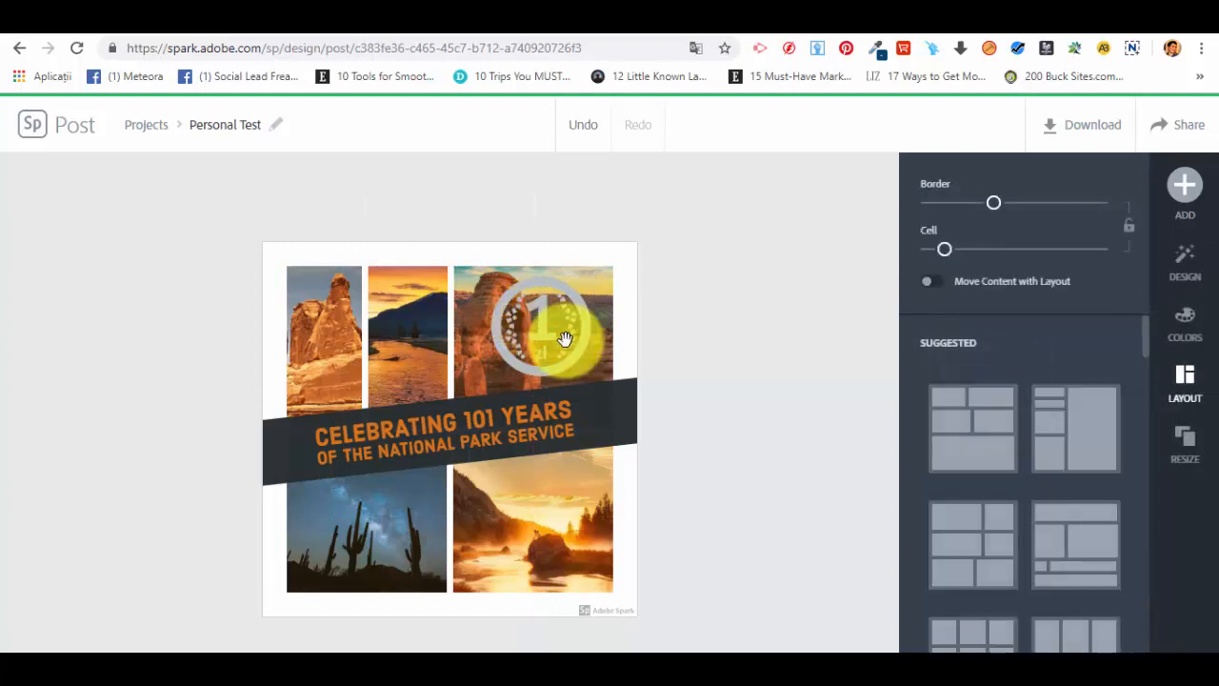
pyautogui.click(567, 341)
pyautogui.click(826, 356)
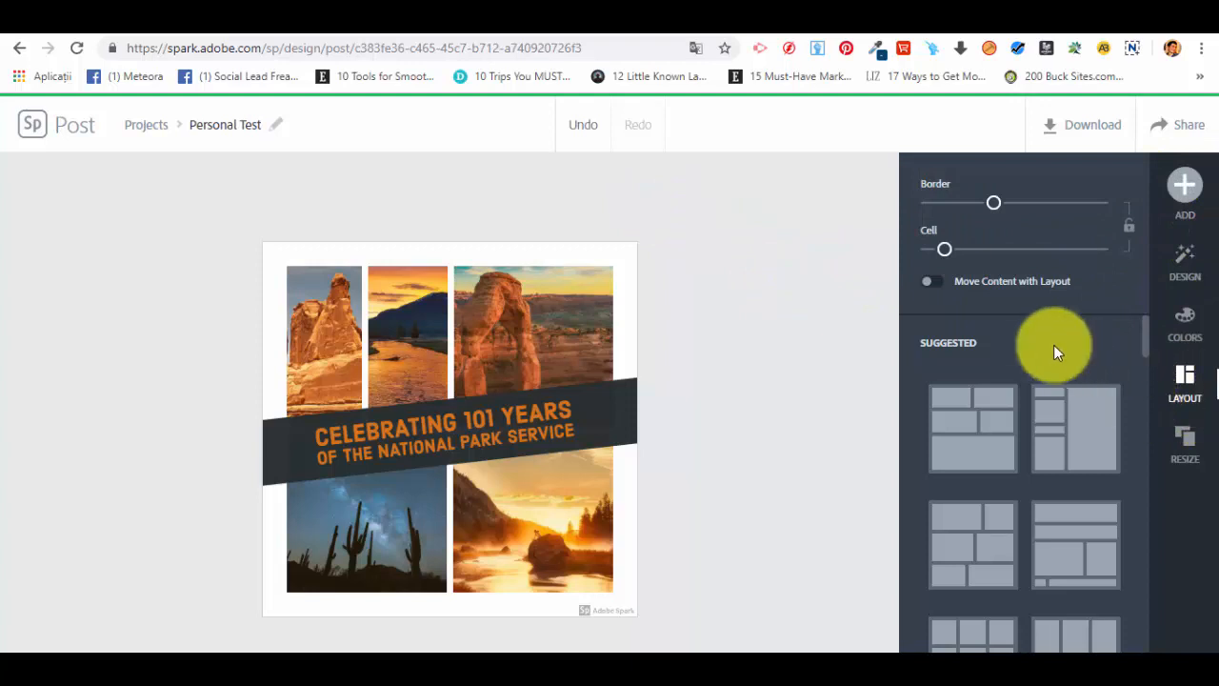
# Step: Apply a different collage layout with one large upper-right cell and smaller cells around it
pyautogui.scroll(-5, 1054, 351)
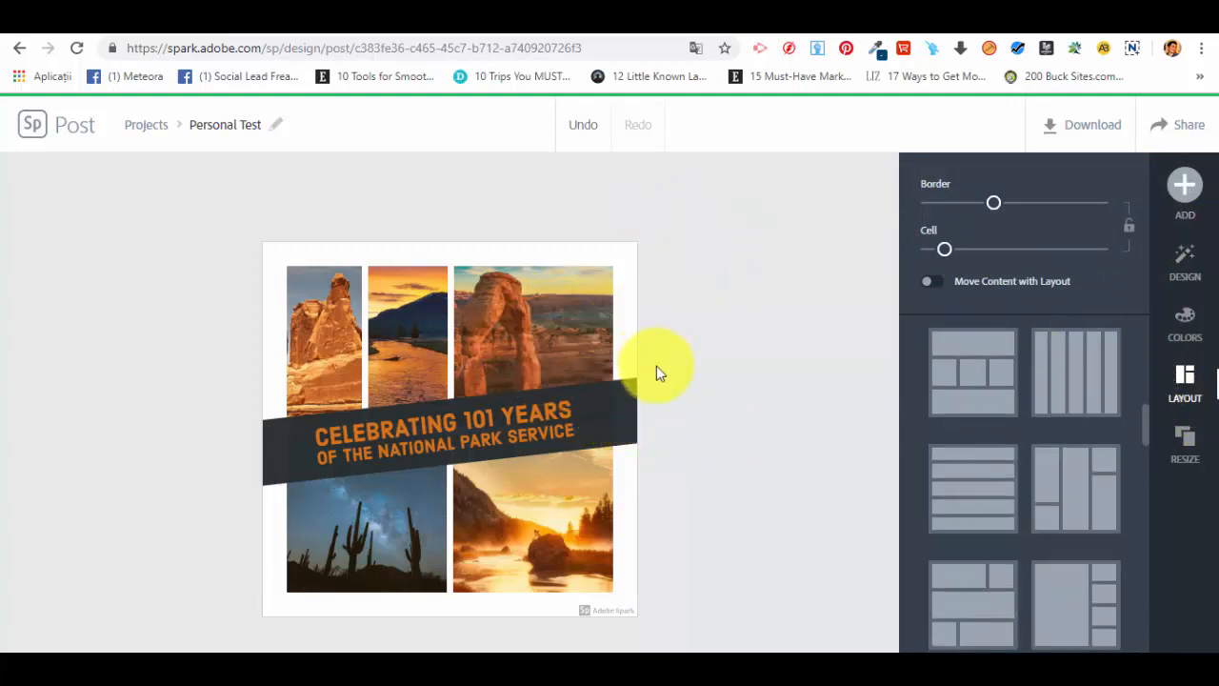
pyautogui.scroll(-5, 1094, 524)
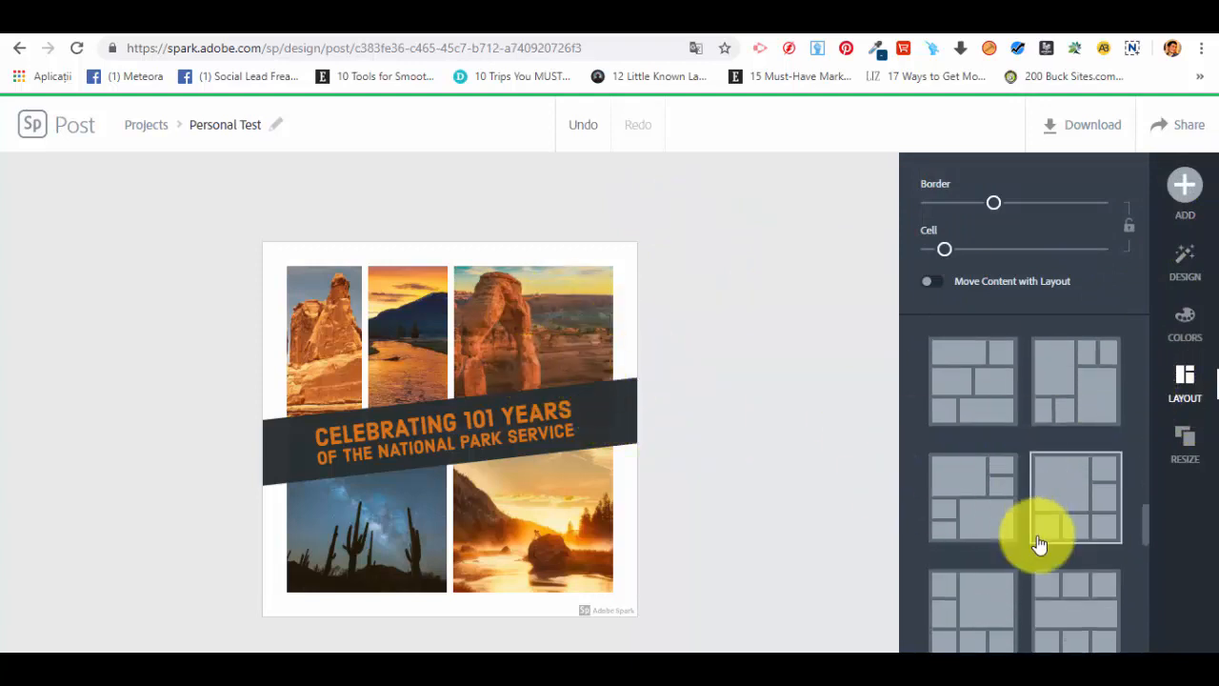
pyautogui.click(978, 407)
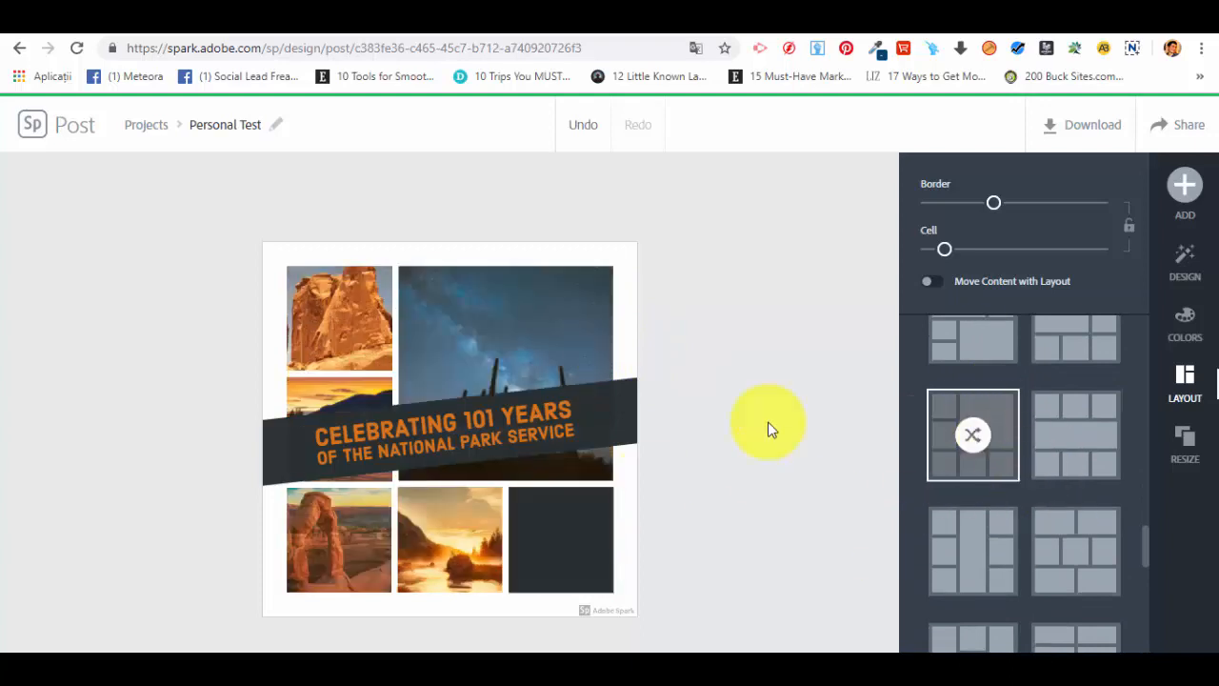